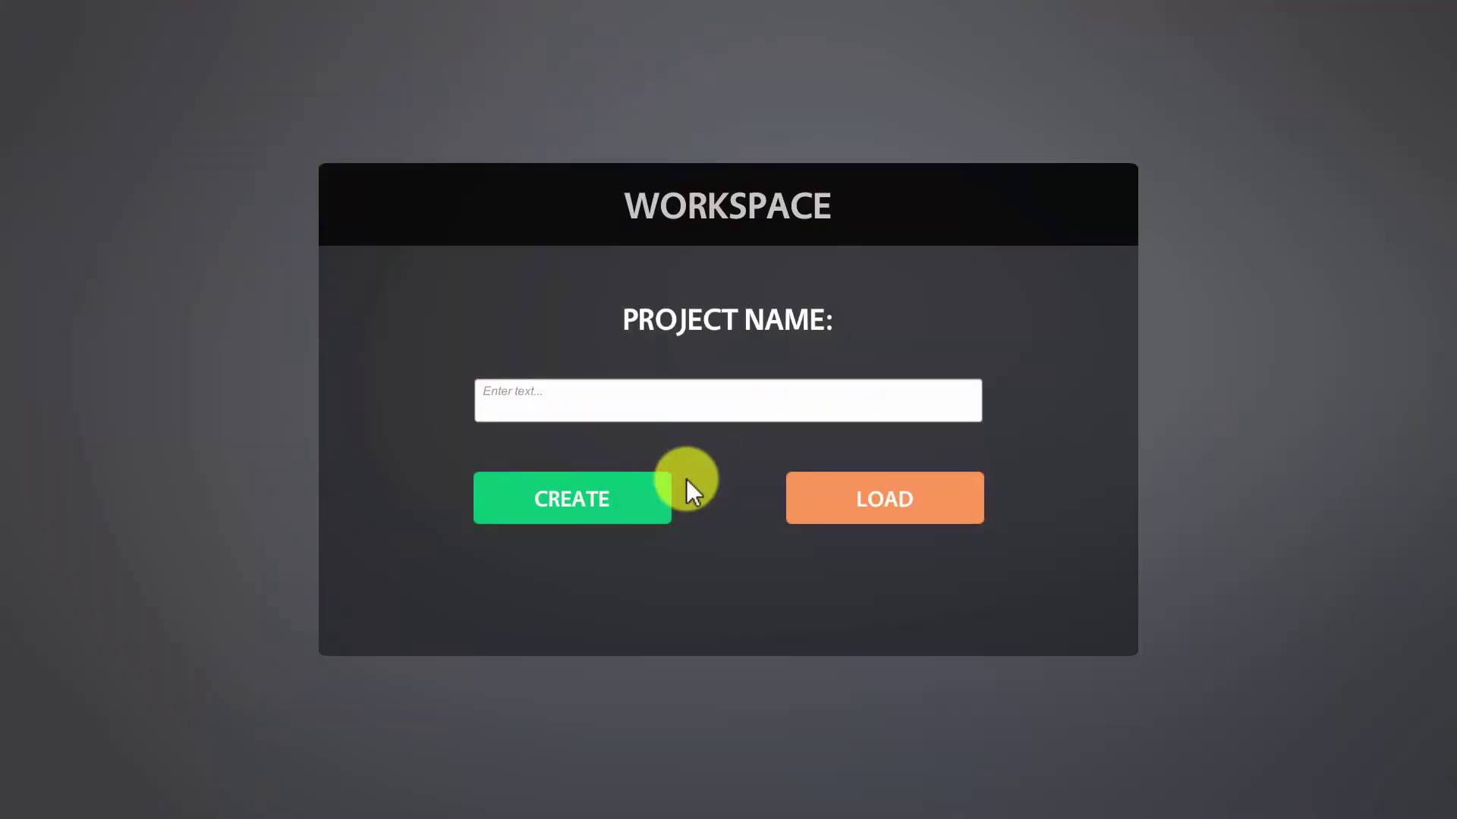
Step: Create a new project named "Video Tutorial"
{"action": "left_click", "coordinate": [689, 406]}
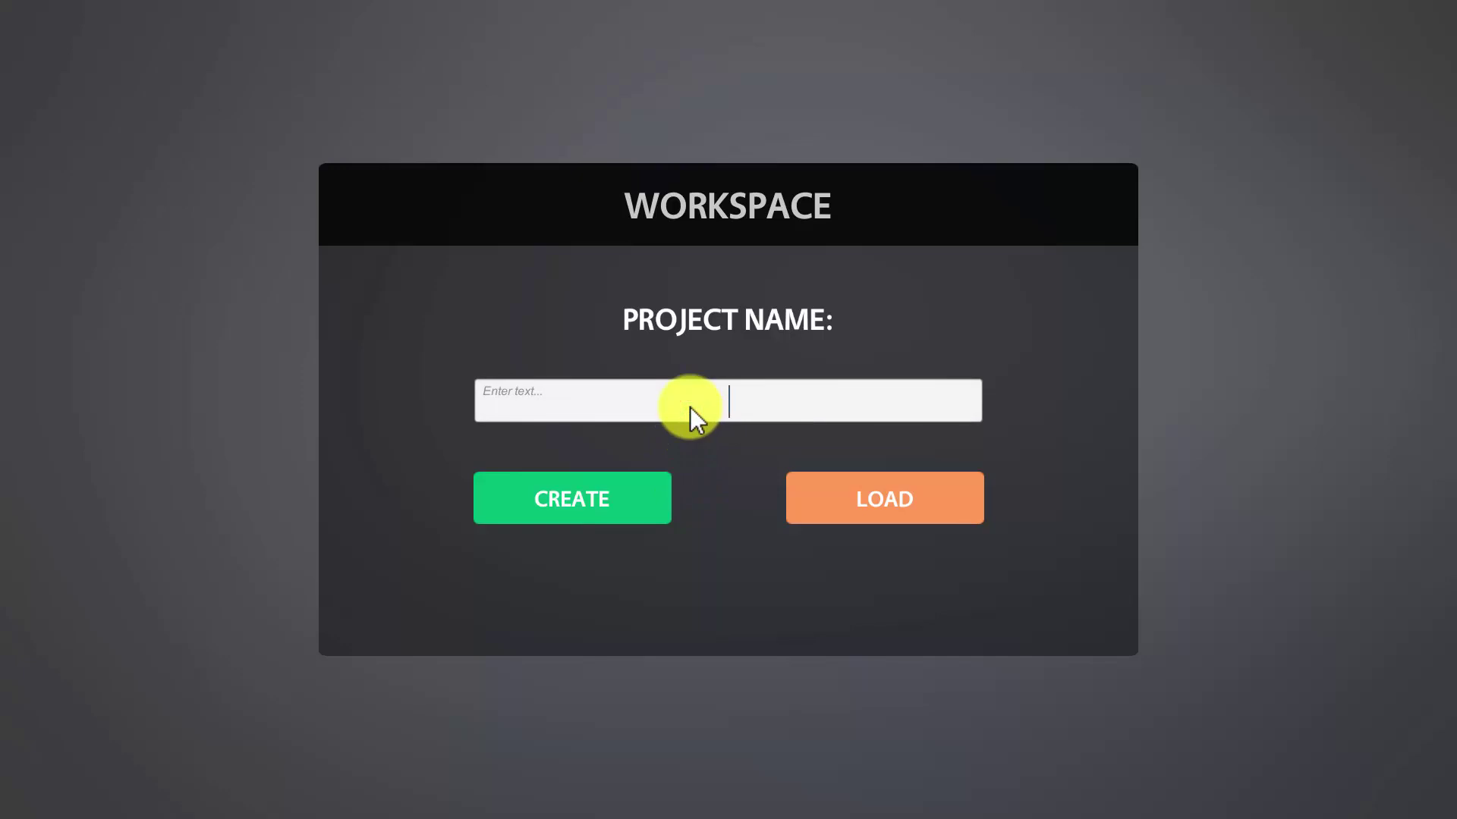
{"action": "type", "text": "Video Tutori"}
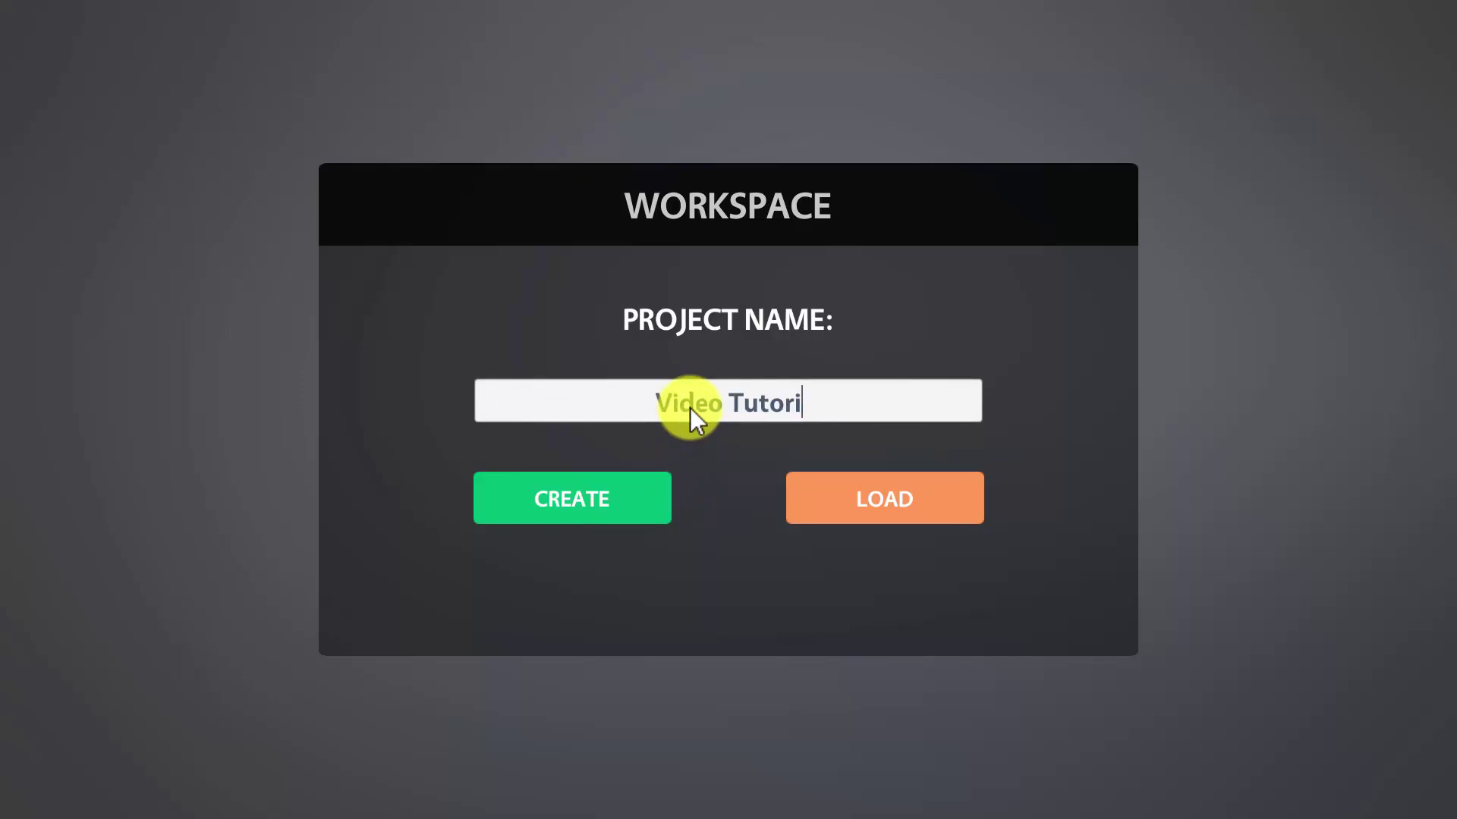
{"action": "type", "text": "al"}
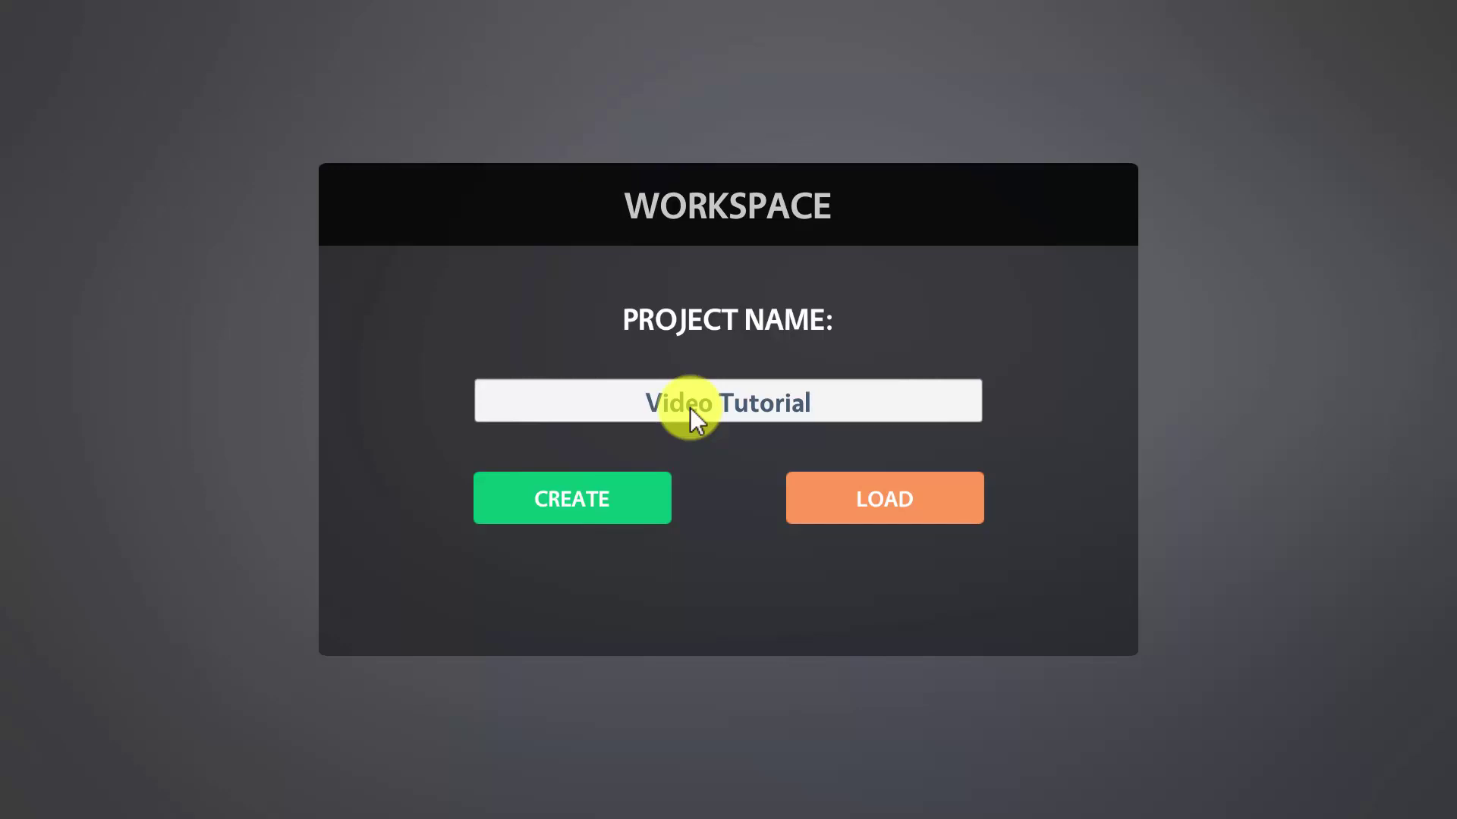
{"action": "left_click", "coordinate": [537, 496]}
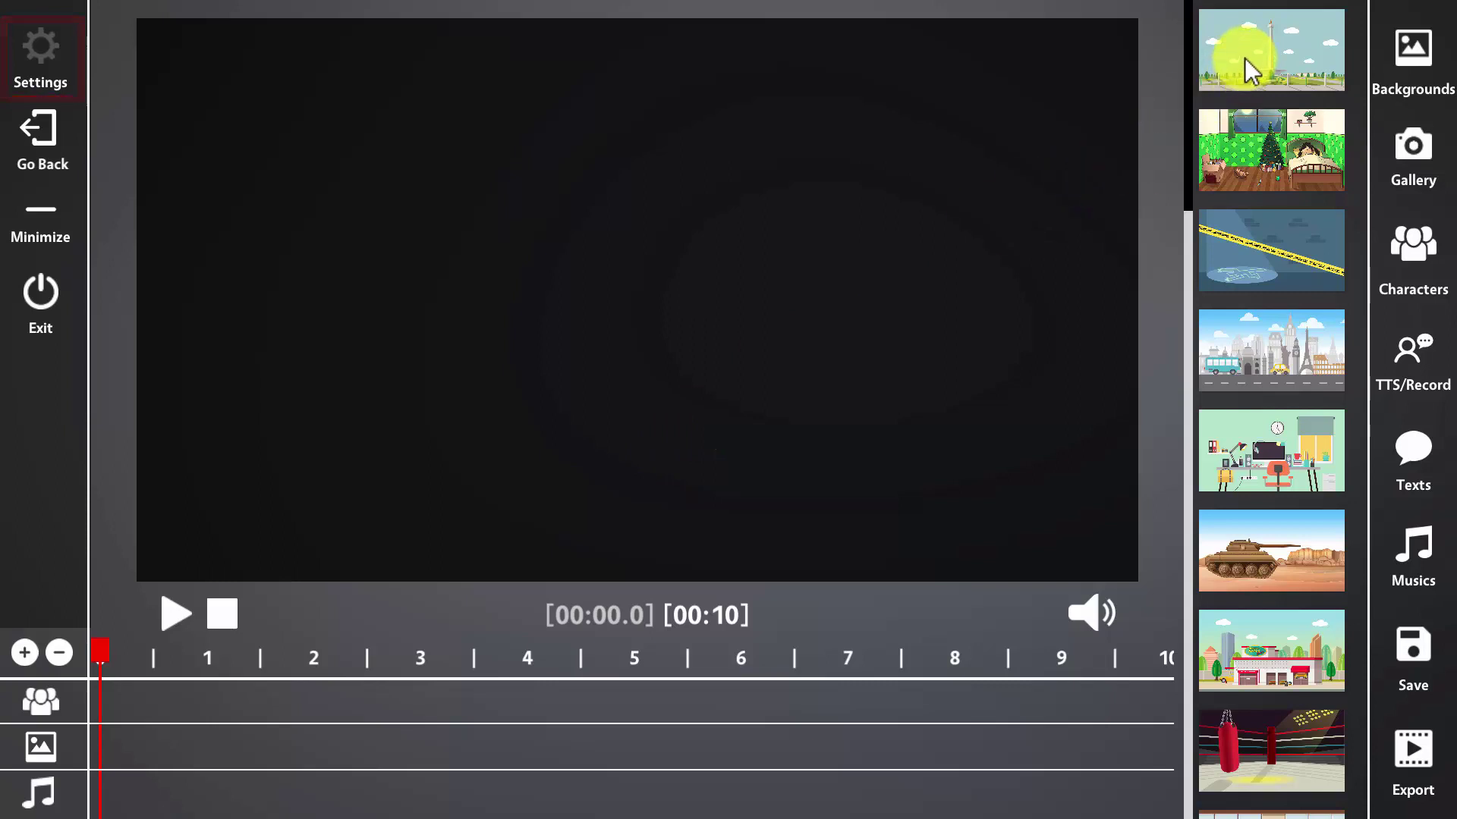
Step: Inspect the clip settings of the monument background by placing it temporarily on the timeline's image track
{"action": "left_click_drag", "start_coordinate": [1245, 65], "coordinate": [187, 752]}
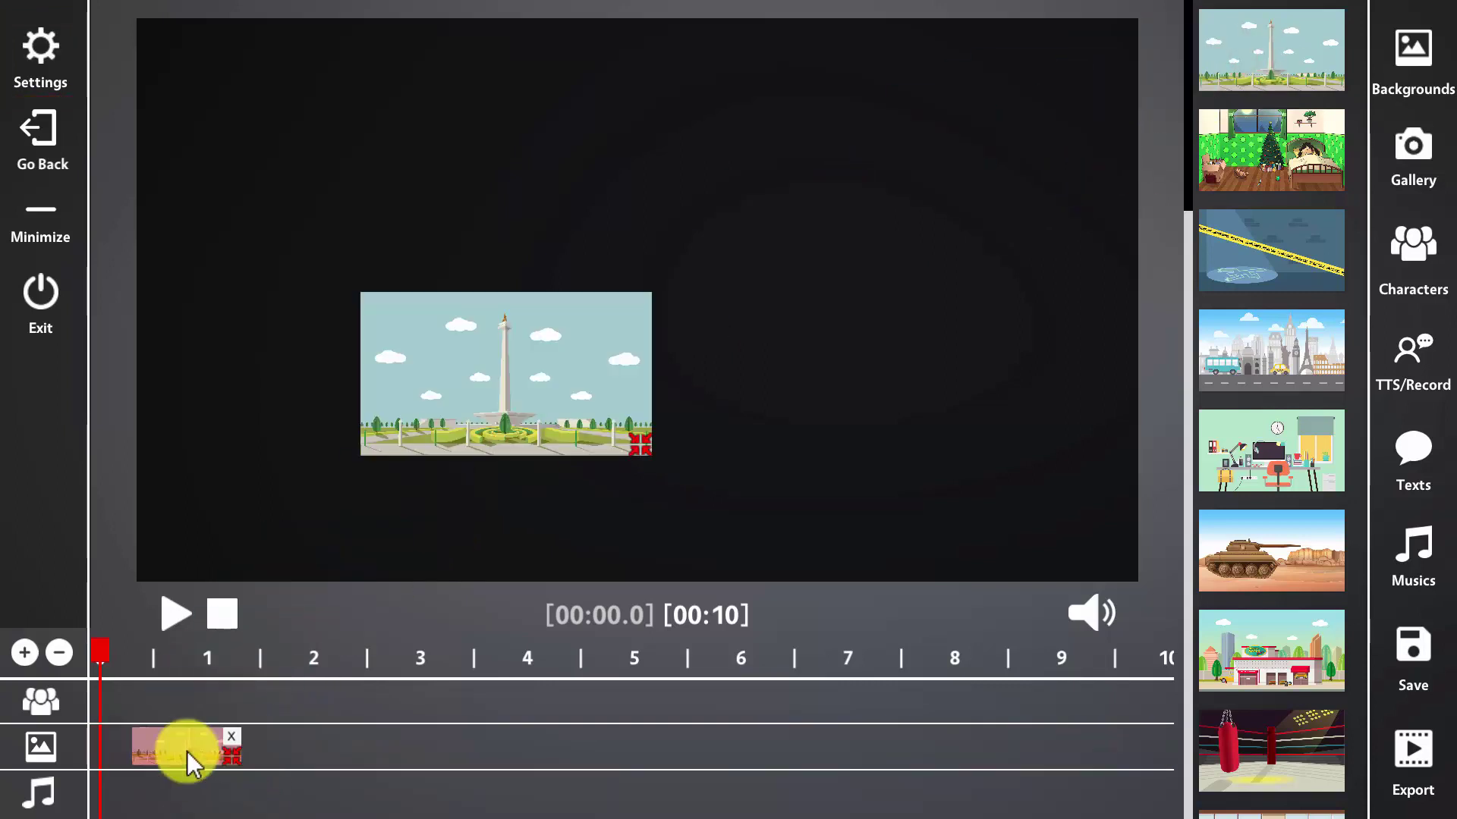
{"action": "left_click", "coordinate": [59, 83]}
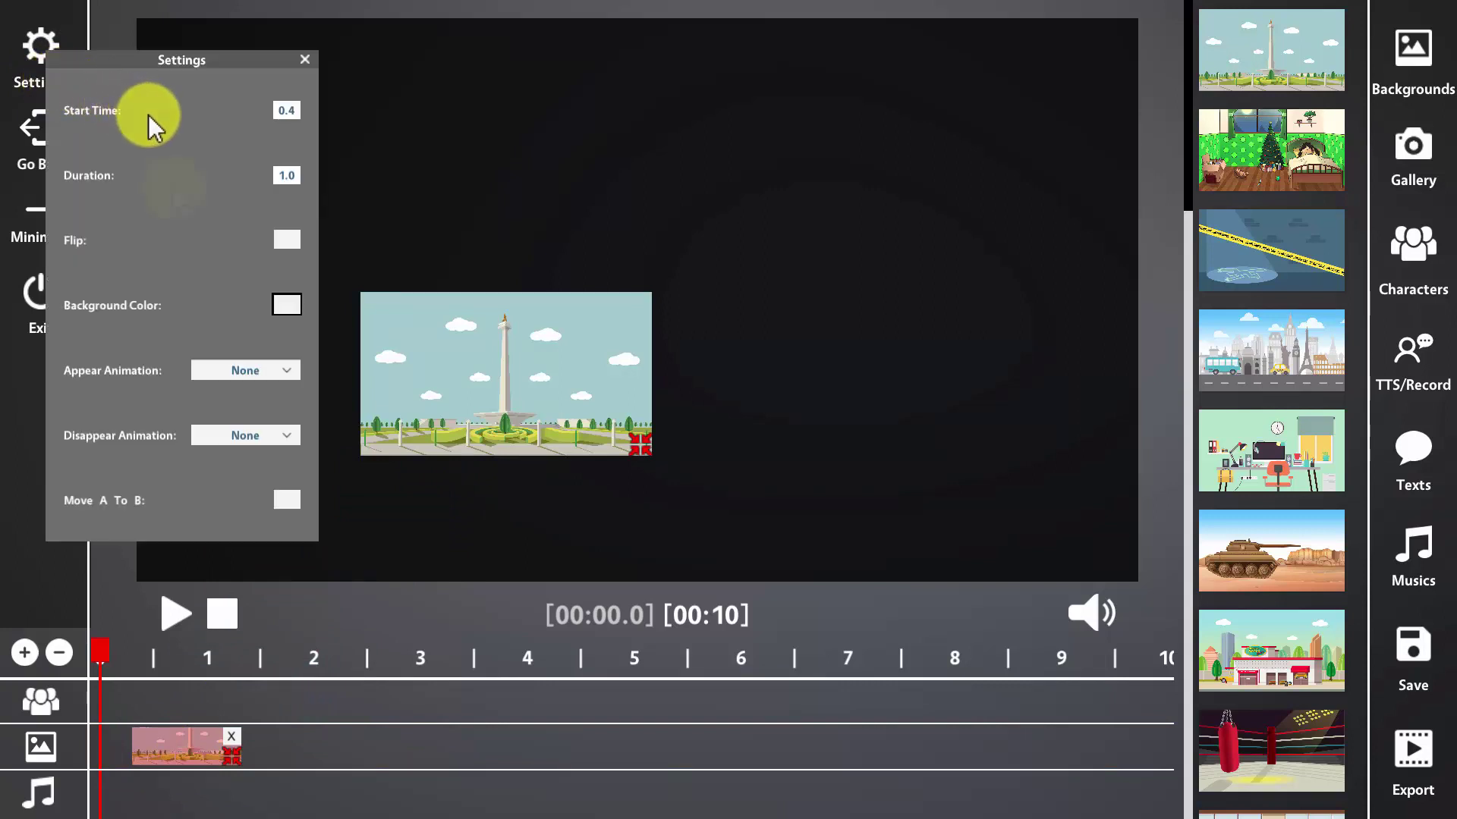
{"action": "left_click", "coordinate": [304, 59]}
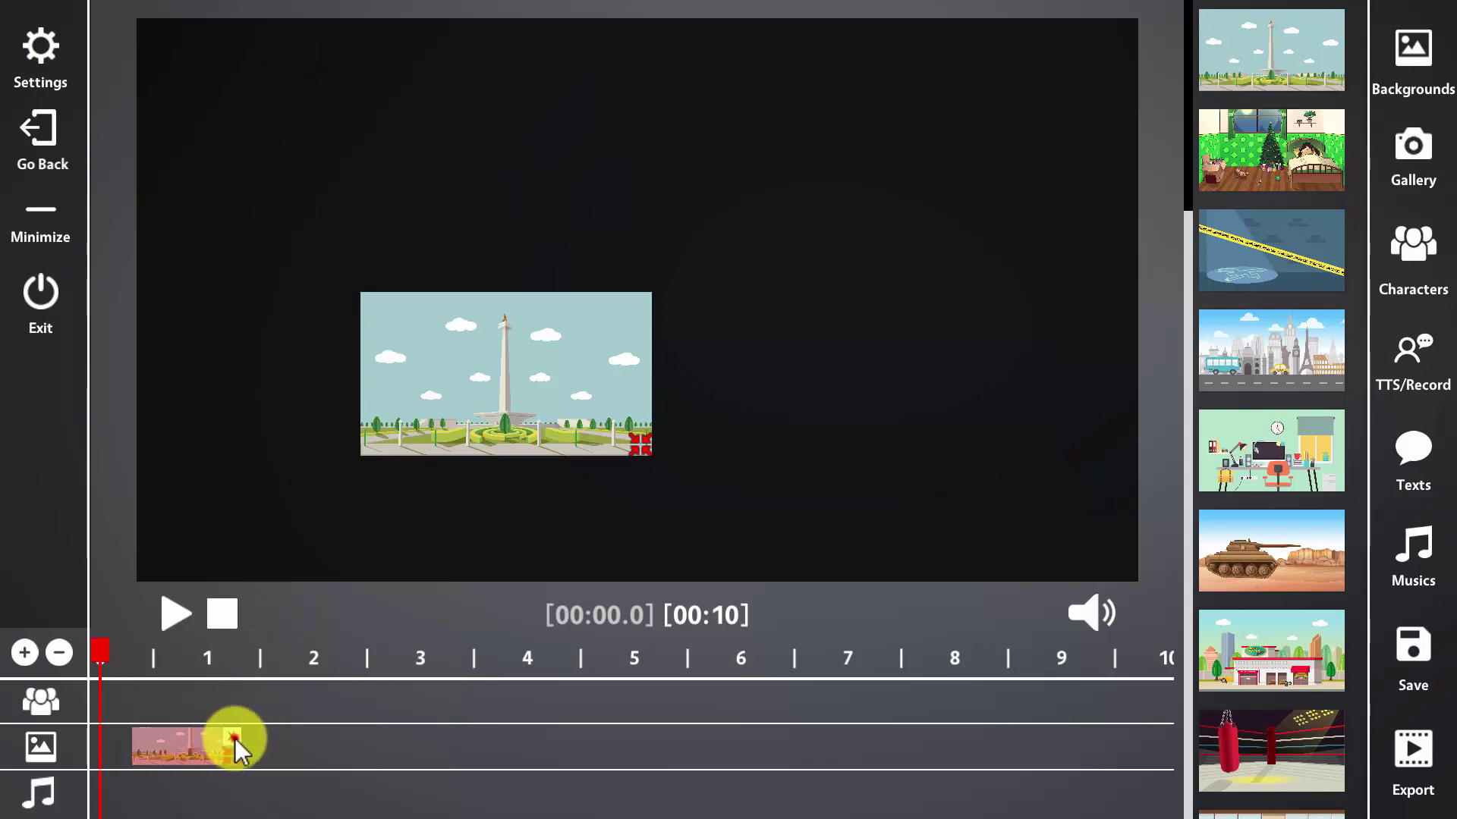
{"action": "left_click", "coordinate": [232, 737]}
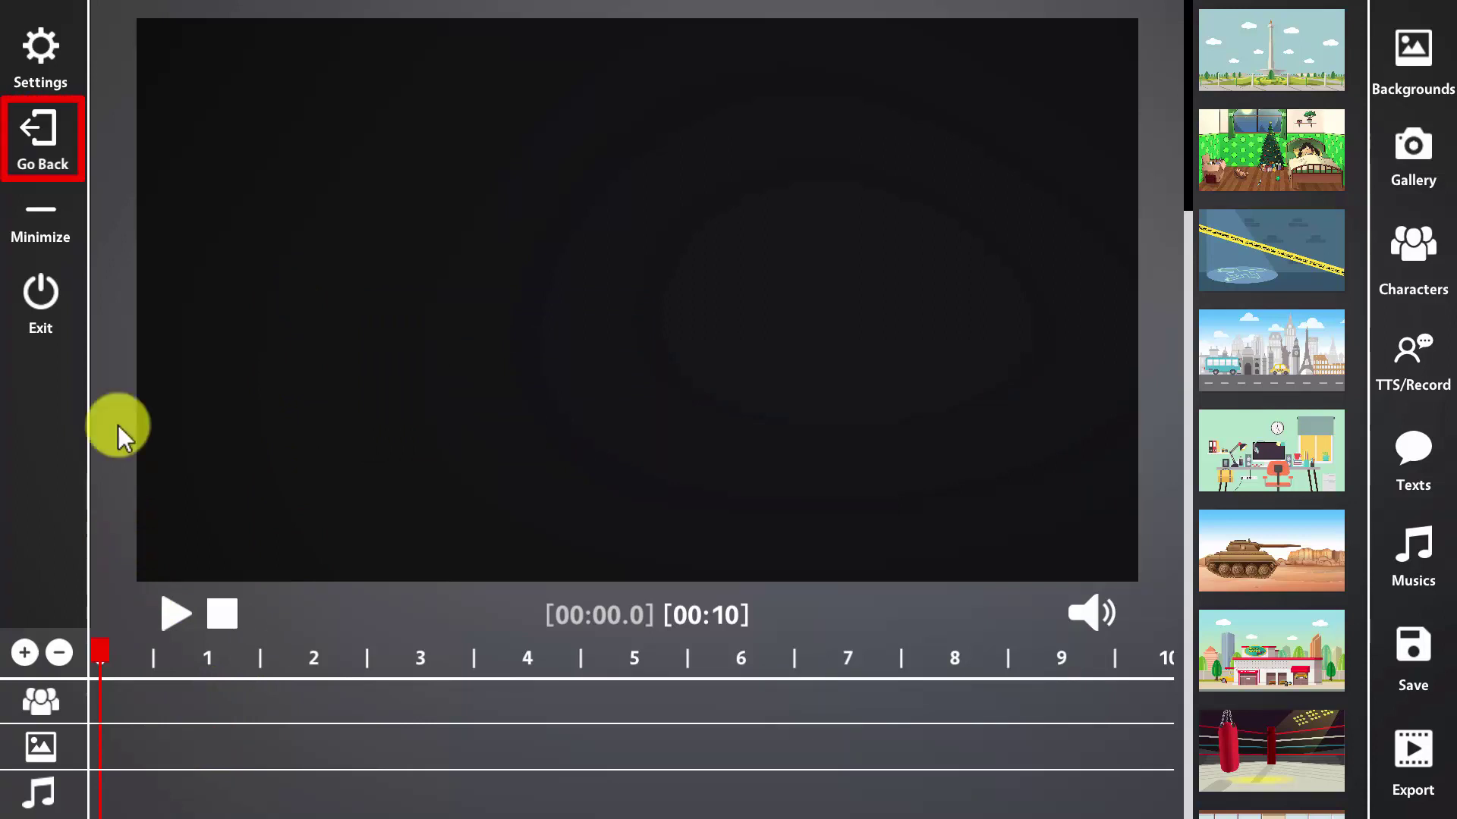
Step: Go back to the workspace screen, saving the project as Video Tutorial on the Desktop
{"action": "left_click", "coordinate": [46, 145]}
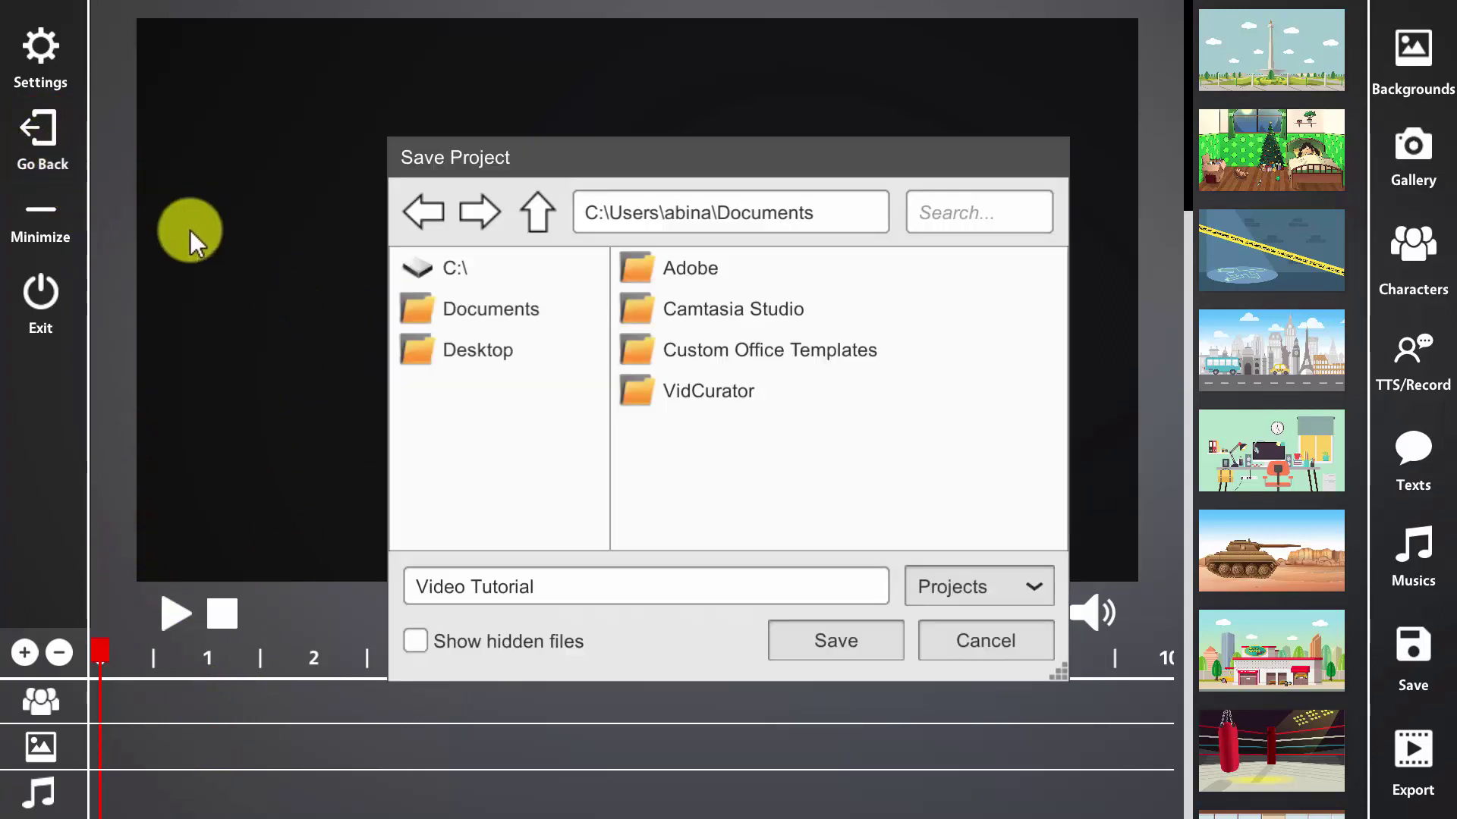
{"action": "left_click", "coordinate": [470, 351]}
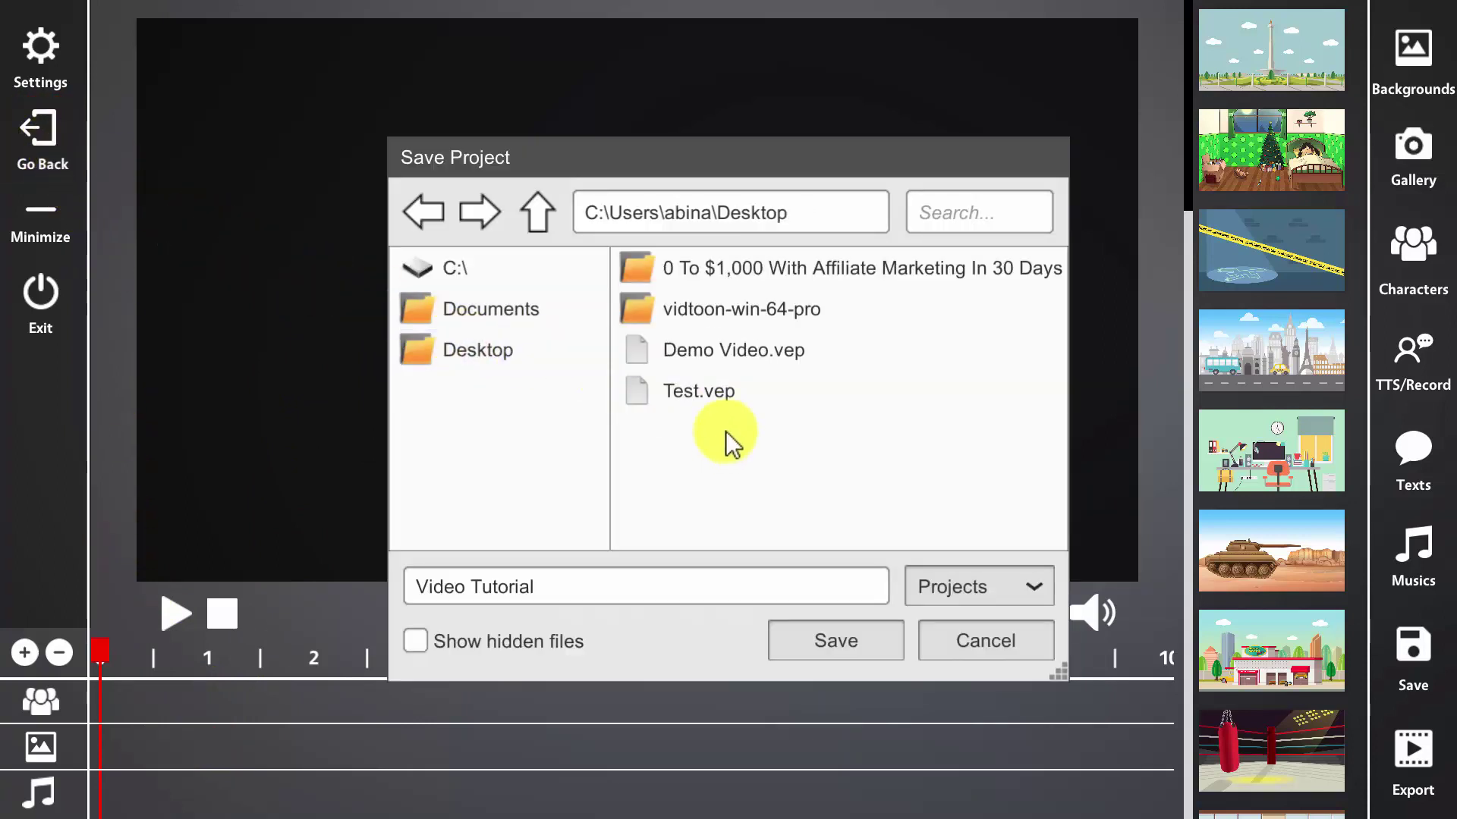
{"action": "left_click", "coordinate": [837, 640]}
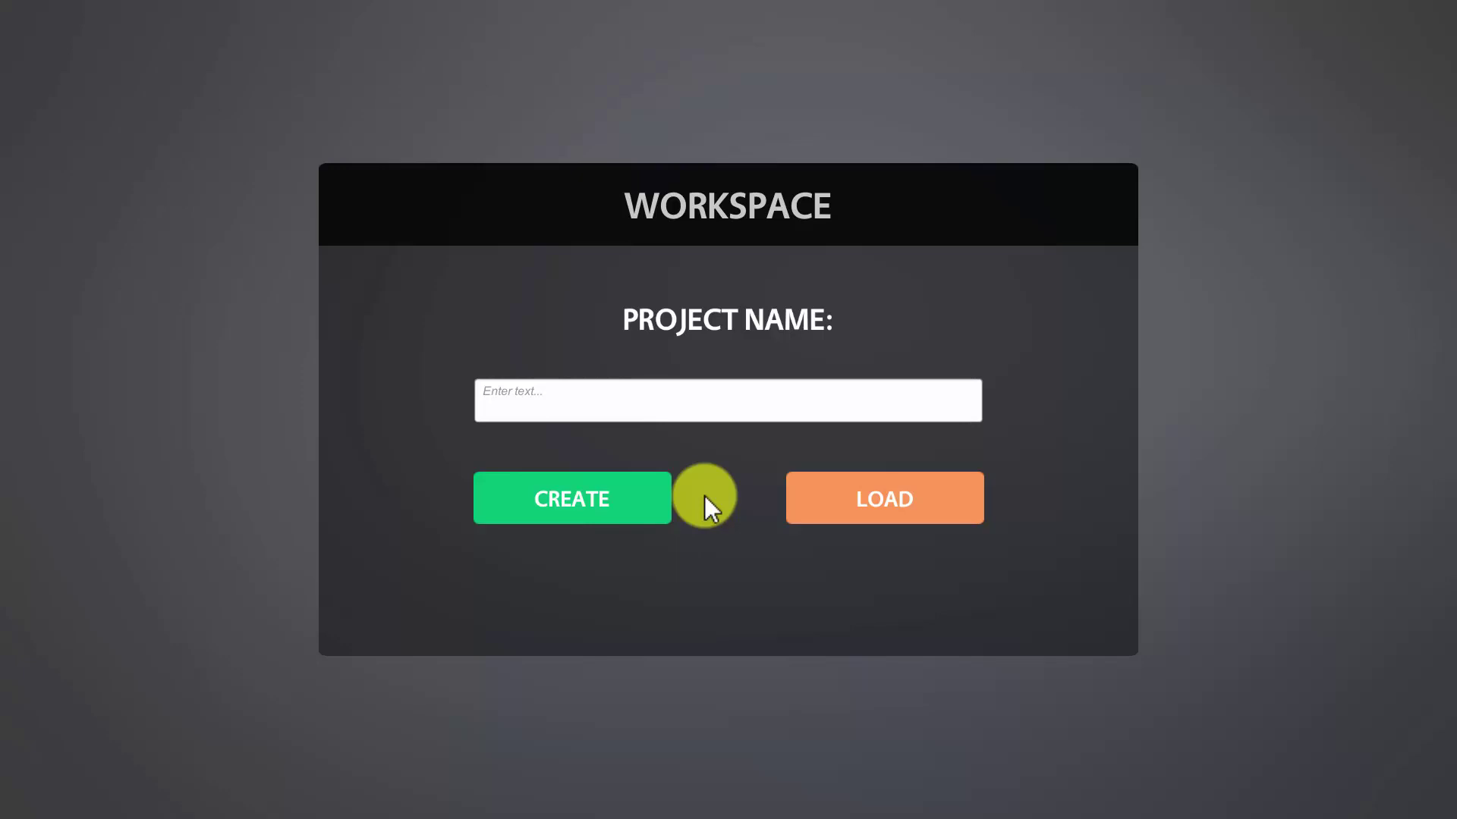
Step: Load the project Video Tutorial.vep from the Desktop
{"action": "left_click", "coordinate": [803, 518]}
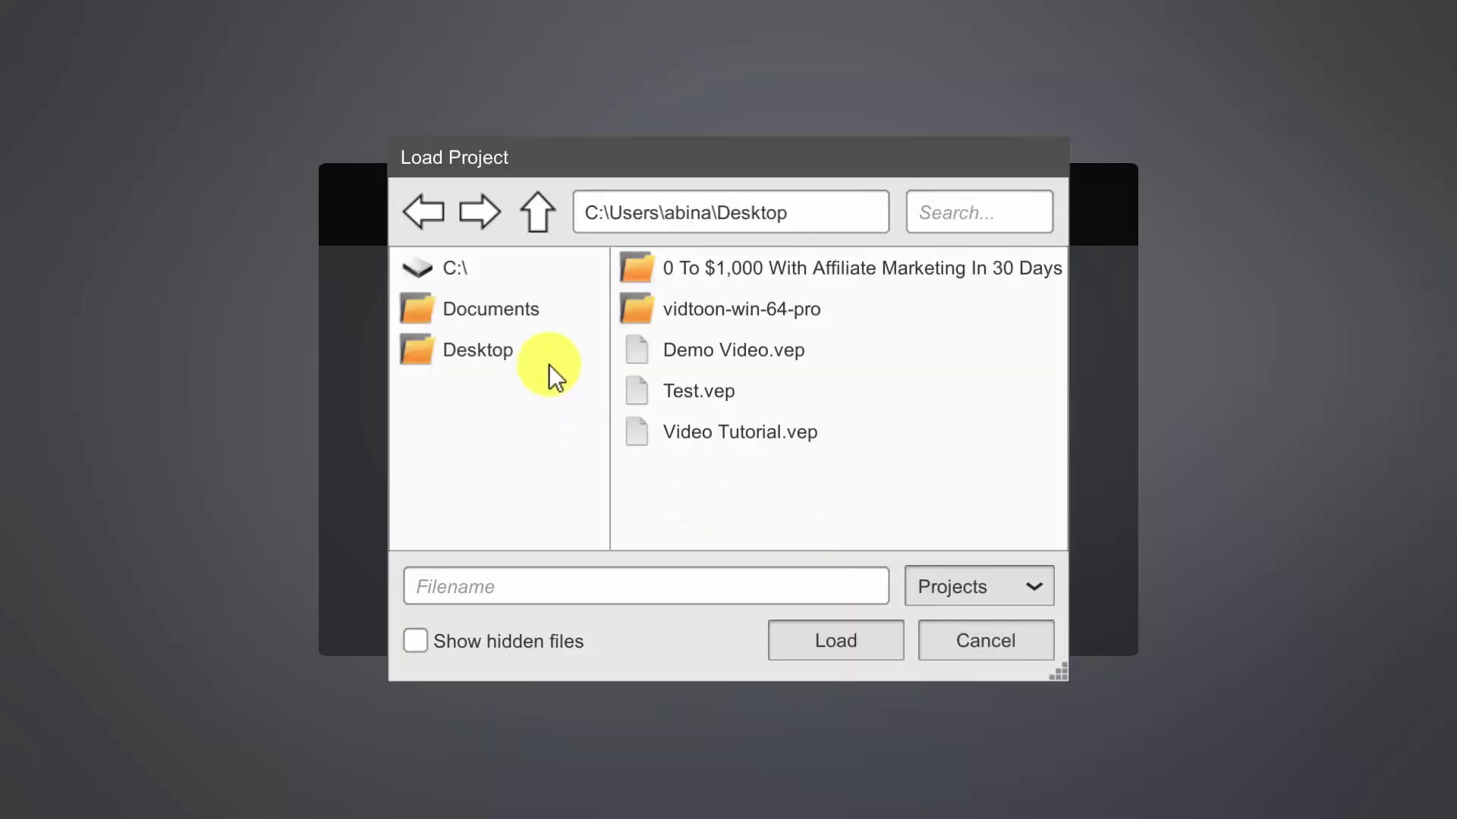
{"action": "left_click", "coordinate": [750, 427]}
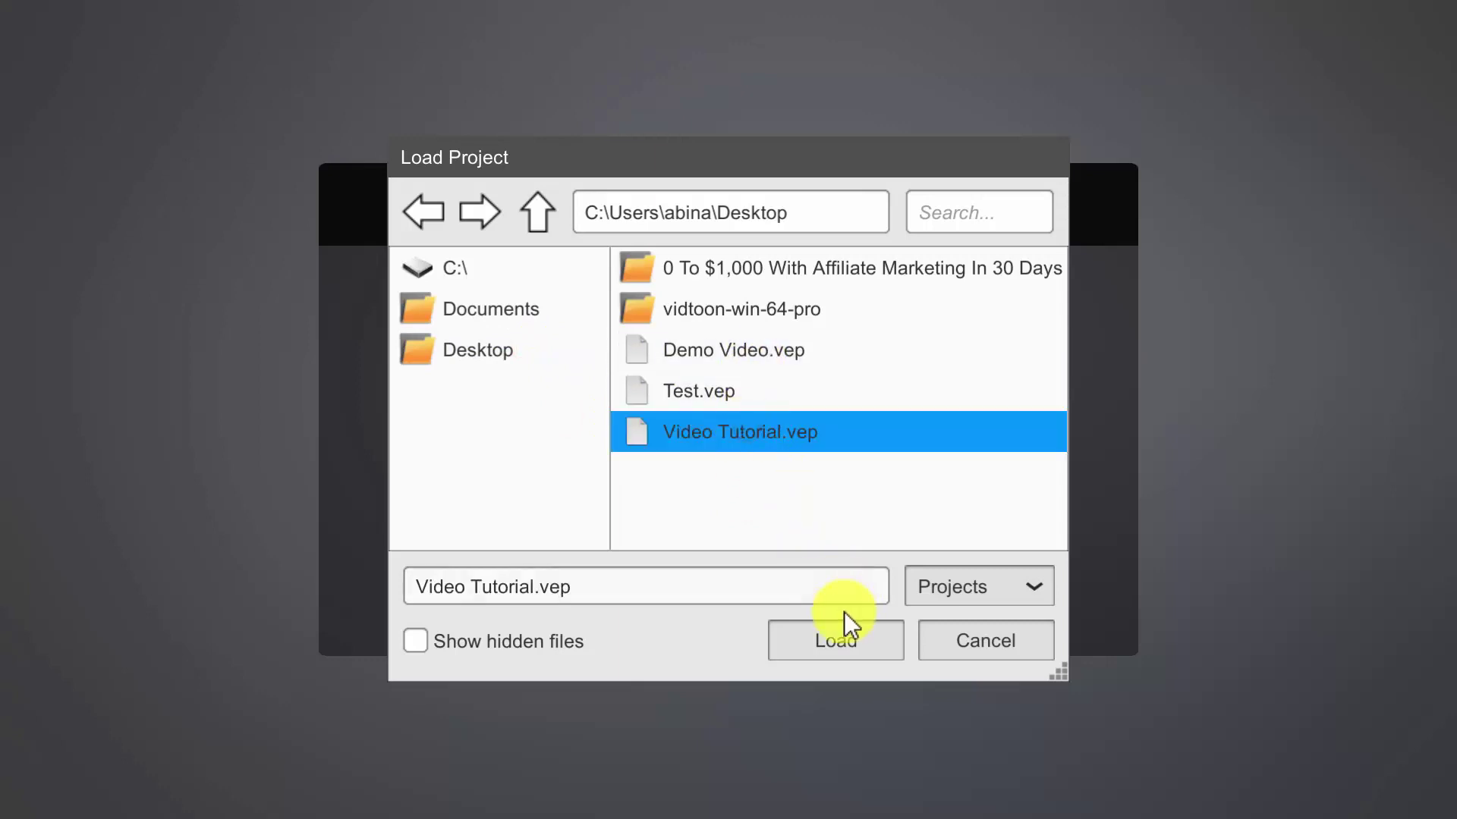
{"action": "left_click", "coordinate": [844, 644]}
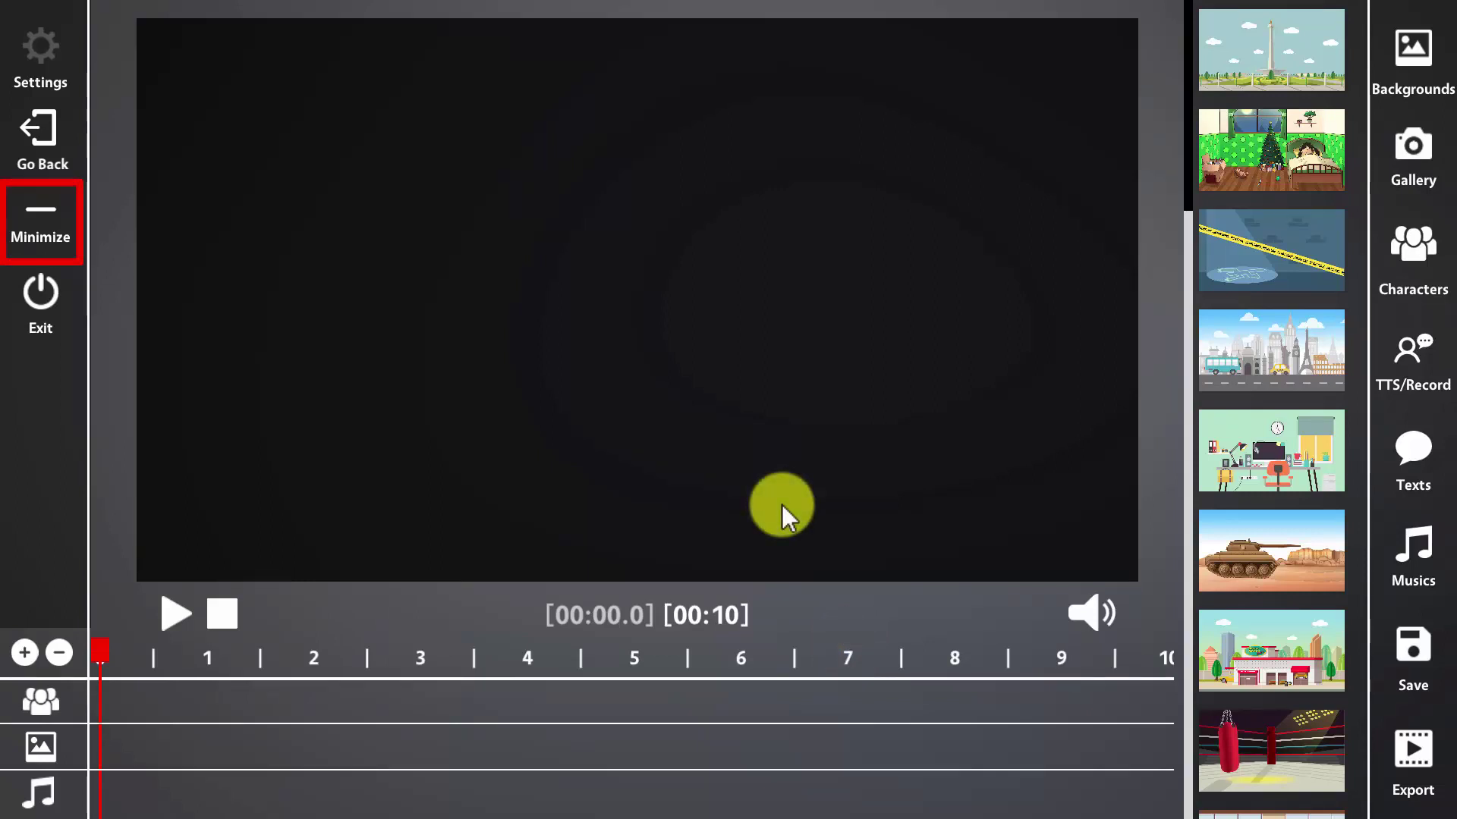
Step: Minimize the editor to the Windows desktop and restore it
{"action": "left_click", "coordinate": [41, 228]}
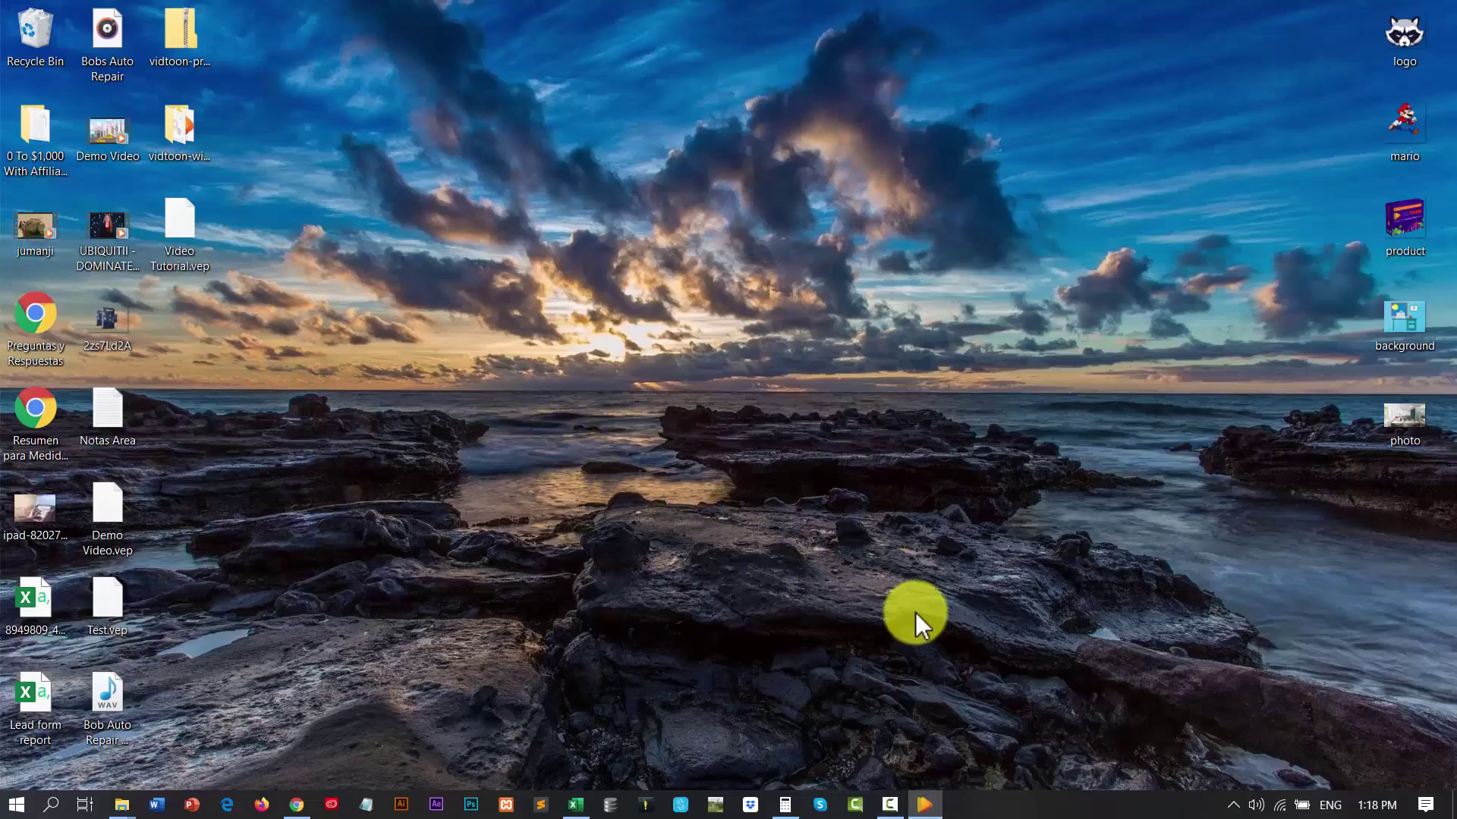
{"action": "left_click", "coordinate": [927, 802]}
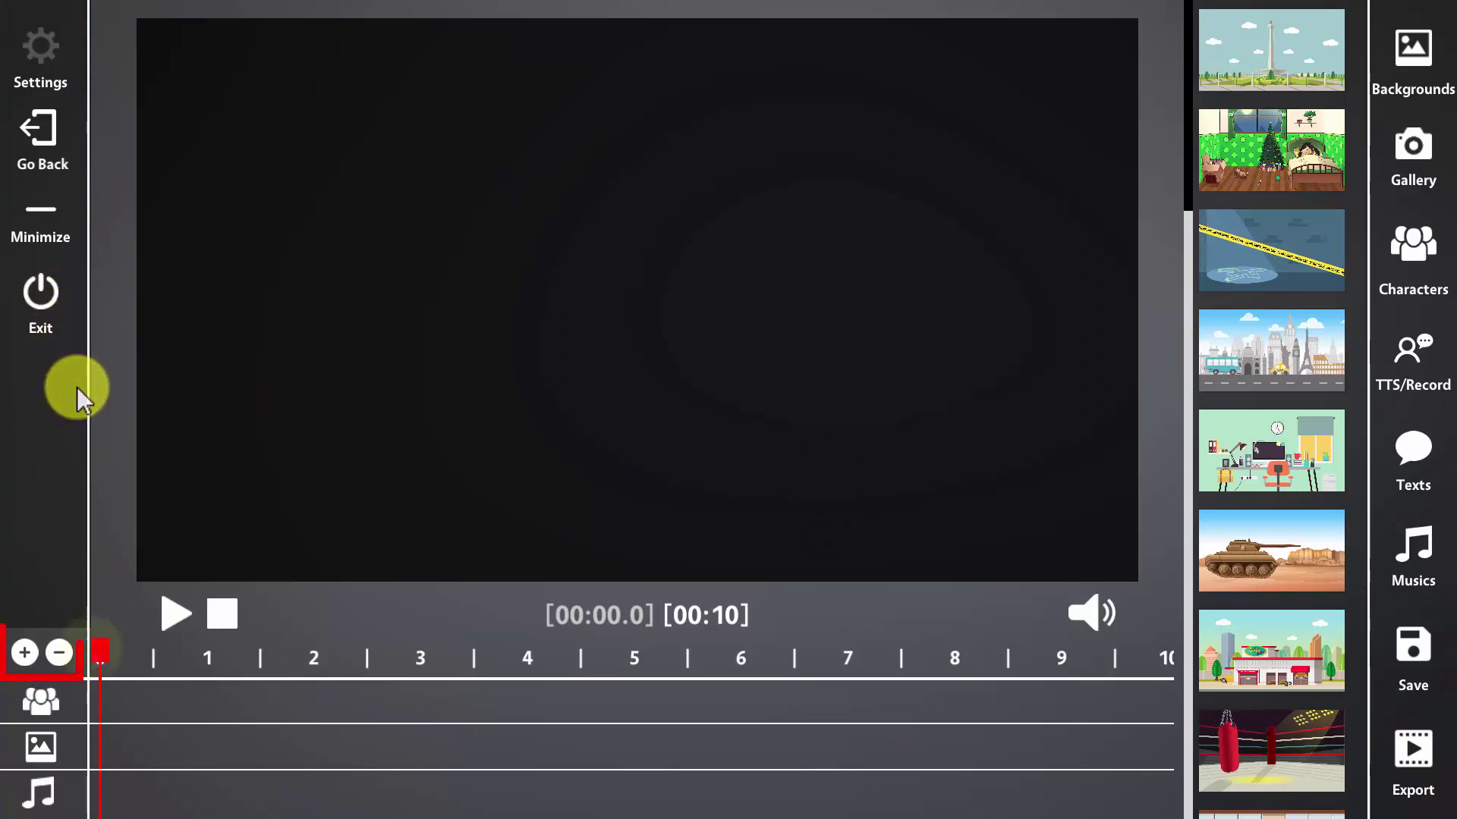
Step: Extend the project duration by seven seconds
{"action": "left_click", "coordinate": [25, 655]}
{"action": "left_click", "coordinate": [26, 654]}
{"action": "left_click", "coordinate": [25, 655]}
{"action": "left_click", "coordinate": [25, 655]}
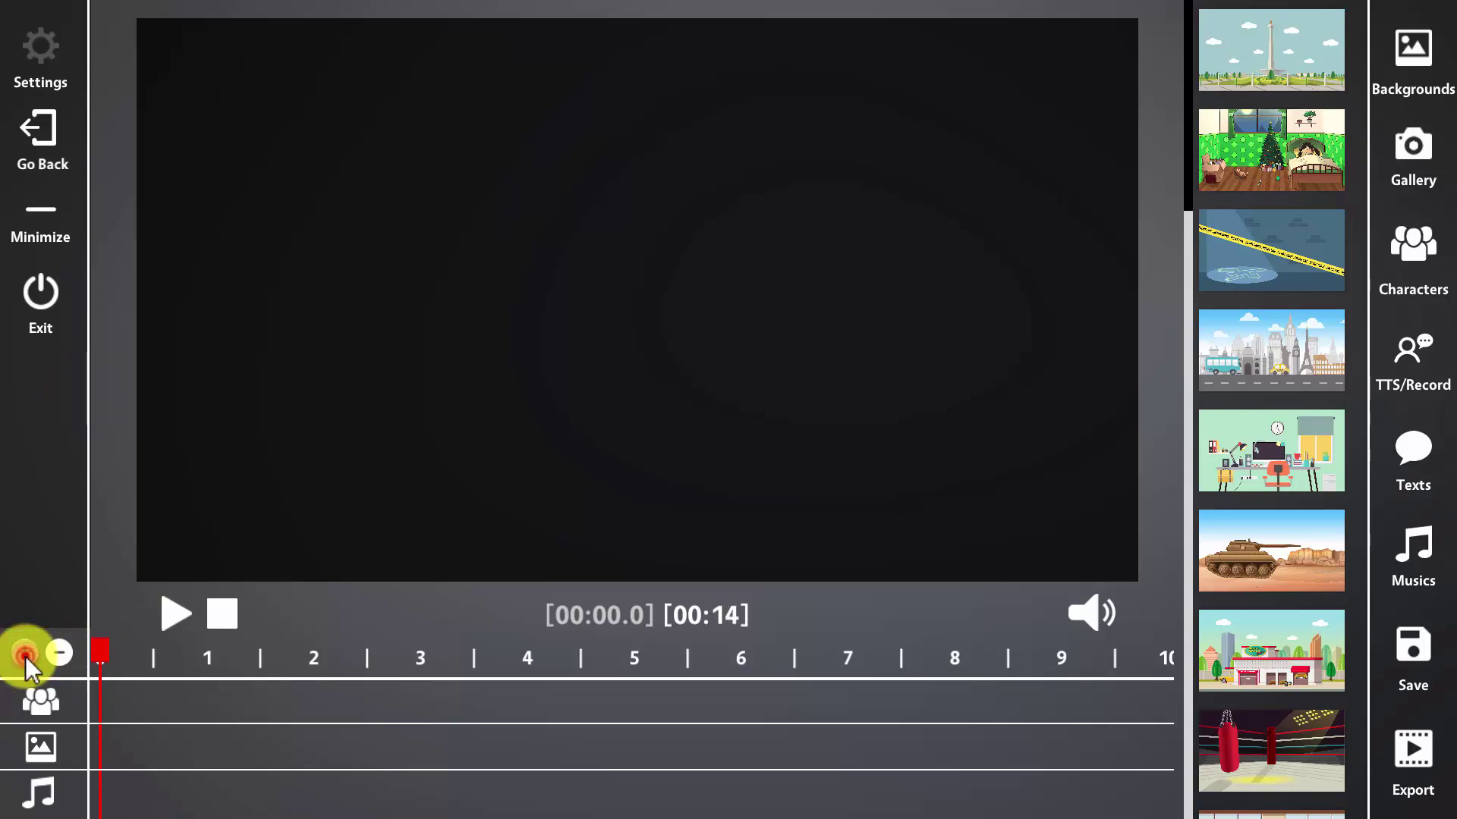
{"action": "left_click", "coordinate": [25, 654]}
{"action": "left_click", "coordinate": [25, 655]}
{"action": "left_click", "coordinate": [25, 654]}
Step: Shorten the project duration to 10 seconds
{"action": "left_click", "coordinate": [57, 654]}
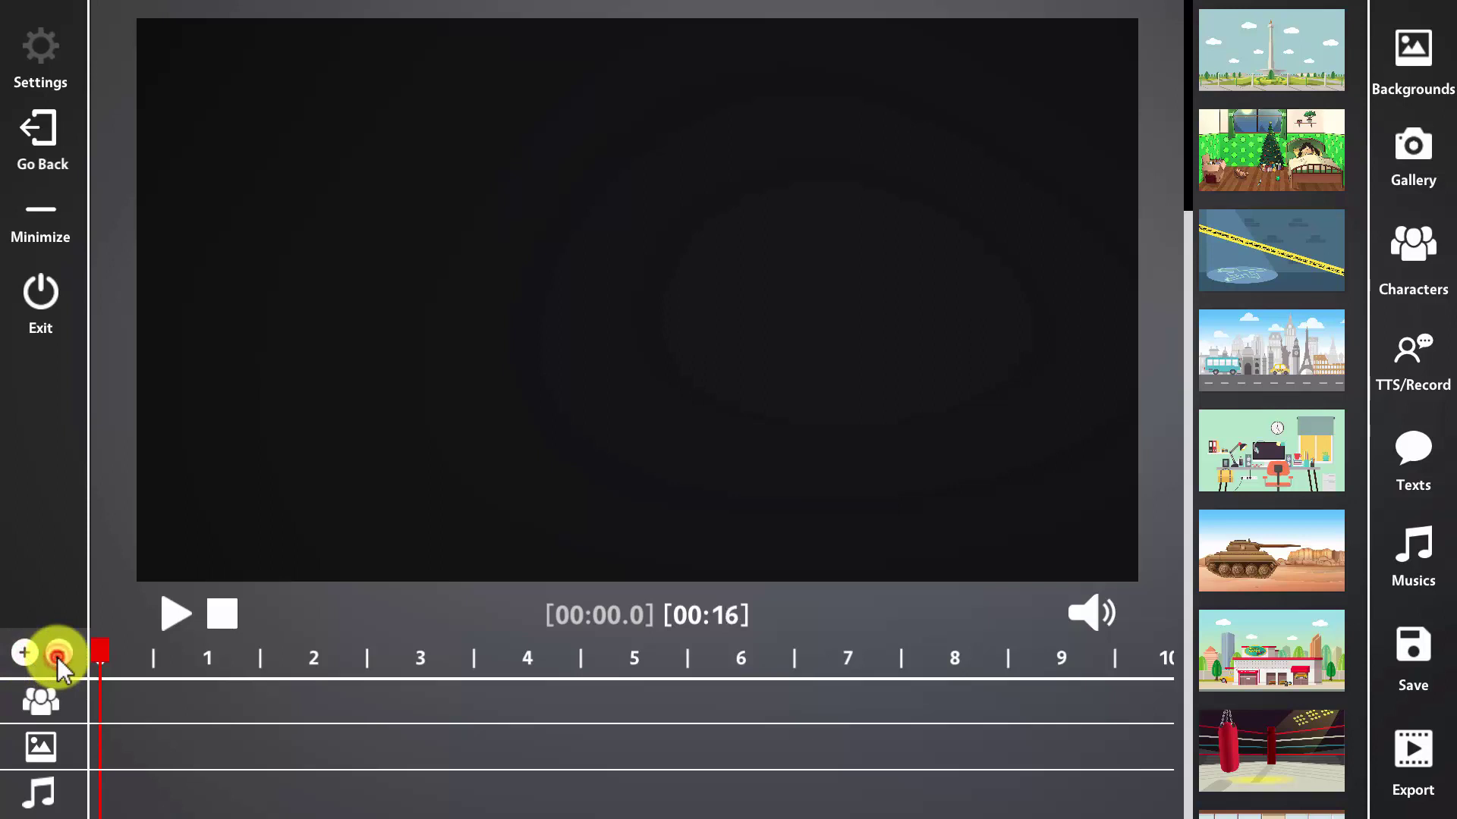
{"action": "left_click", "coordinate": [58, 654]}
{"action": "left_click", "coordinate": [59, 654]}
{"action": "left_click", "coordinate": [59, 654]}
{"action": "left_click", "coordinate": [58, 654]}
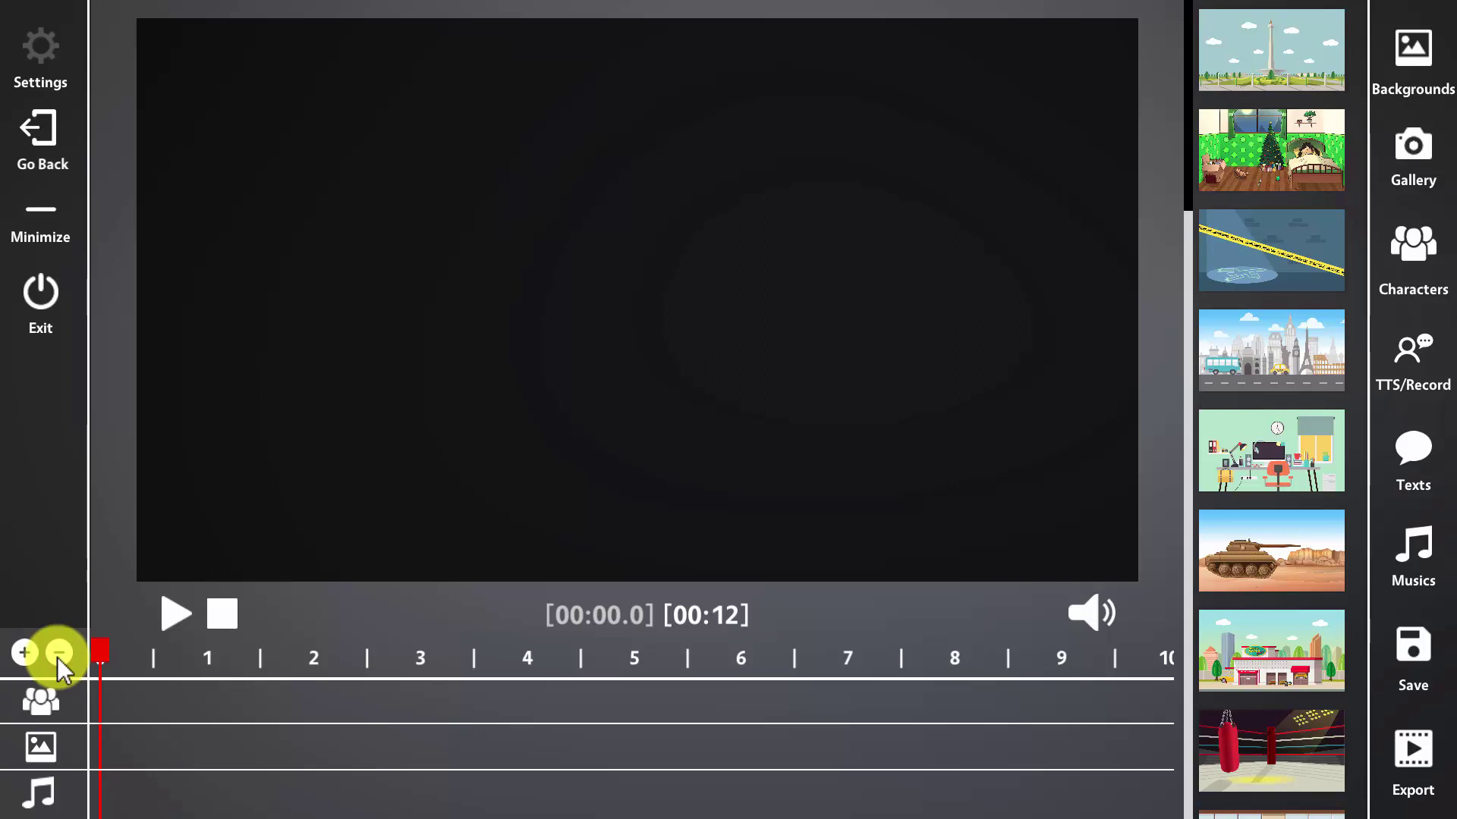
{"action": "left_click", "coordinate": [60, 654]}
{"action": "left_click", "coordinate": [59, 655]}
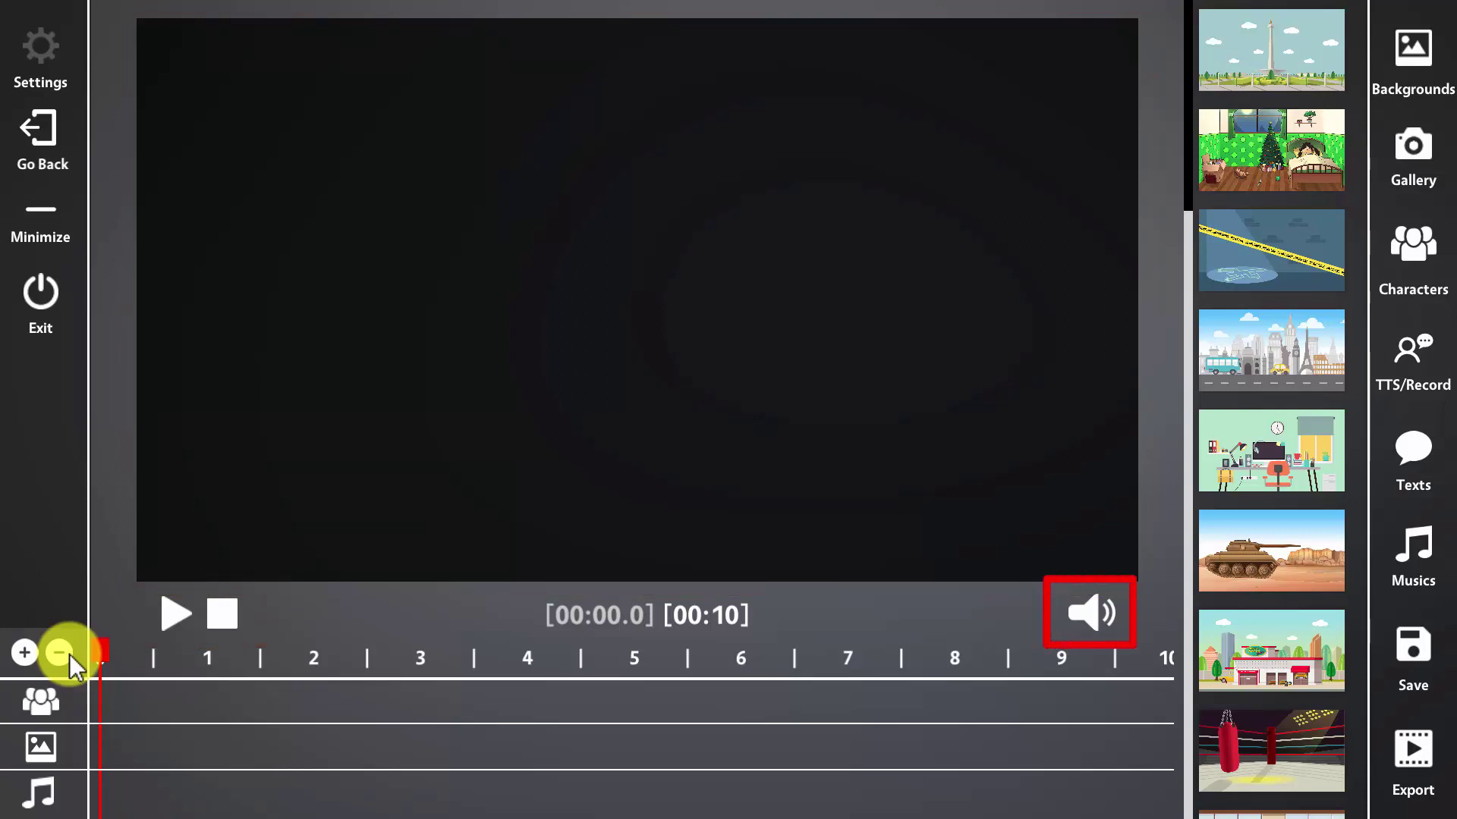
Step: Extend the project duration to 21 seconds
{"action": "left_click", "coordinate": [25, 652]}
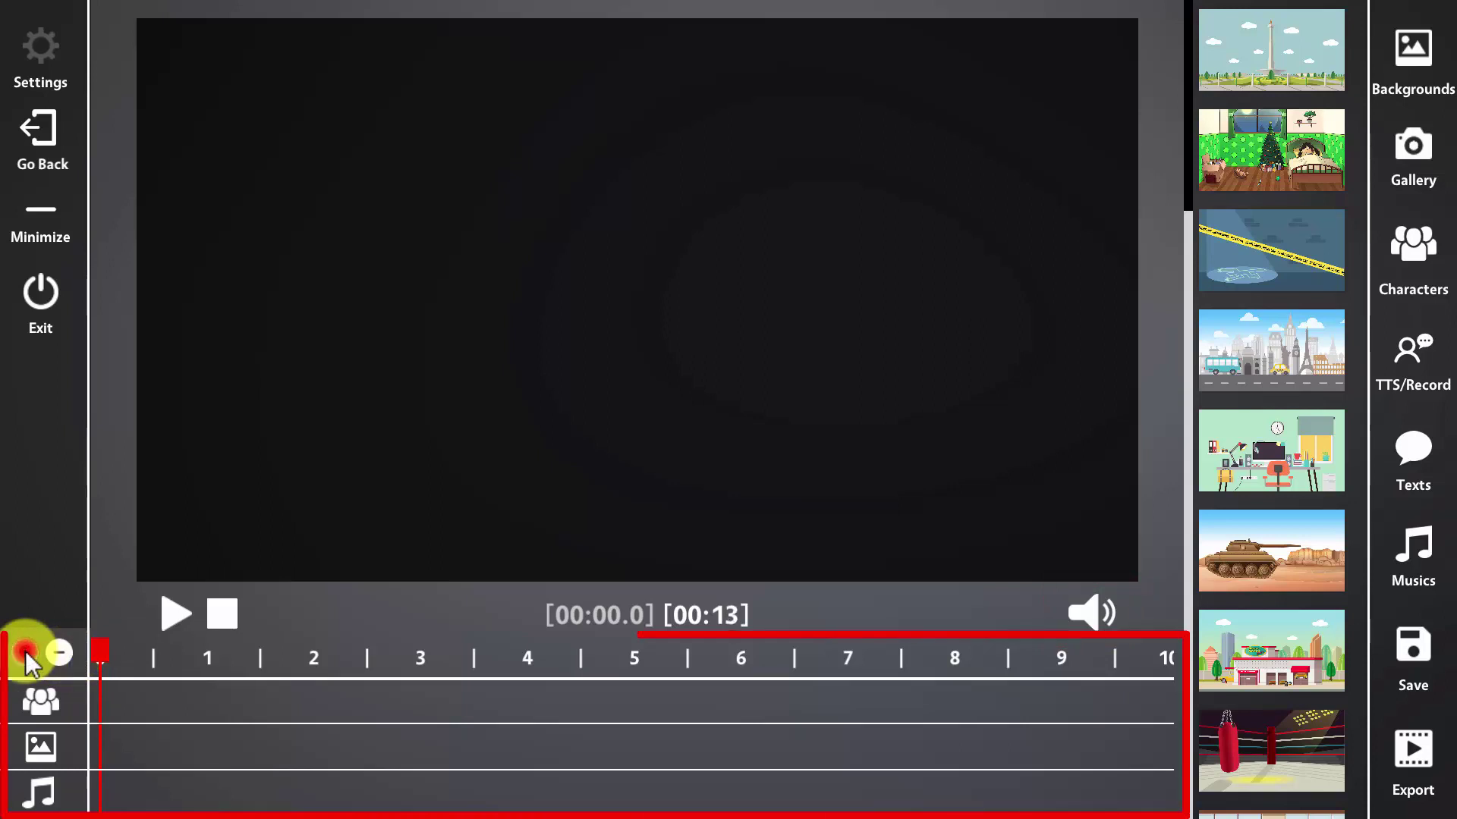
{"action": "left_click", "coordinate": [25, 652]}
{"action": "left_click", "coordinate": [26, 653]}
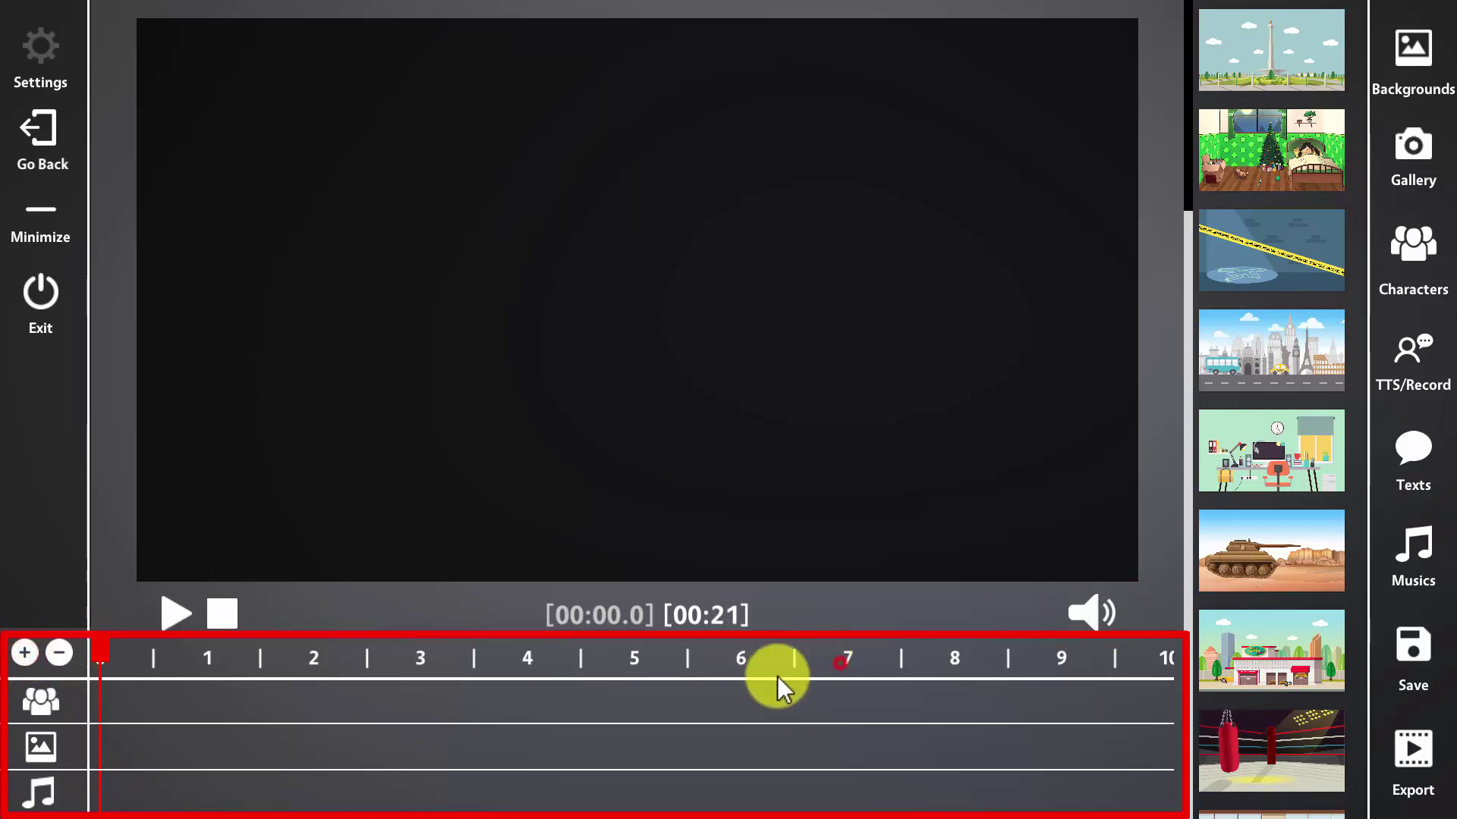
Step: Try positioning the playhead at 4.1 seconds and shifting the timeline ruler, and return the playhead to the start
{"action": "left_click_drag", "start_coordinate": [539, 659], "coordinate": [357, 649]}
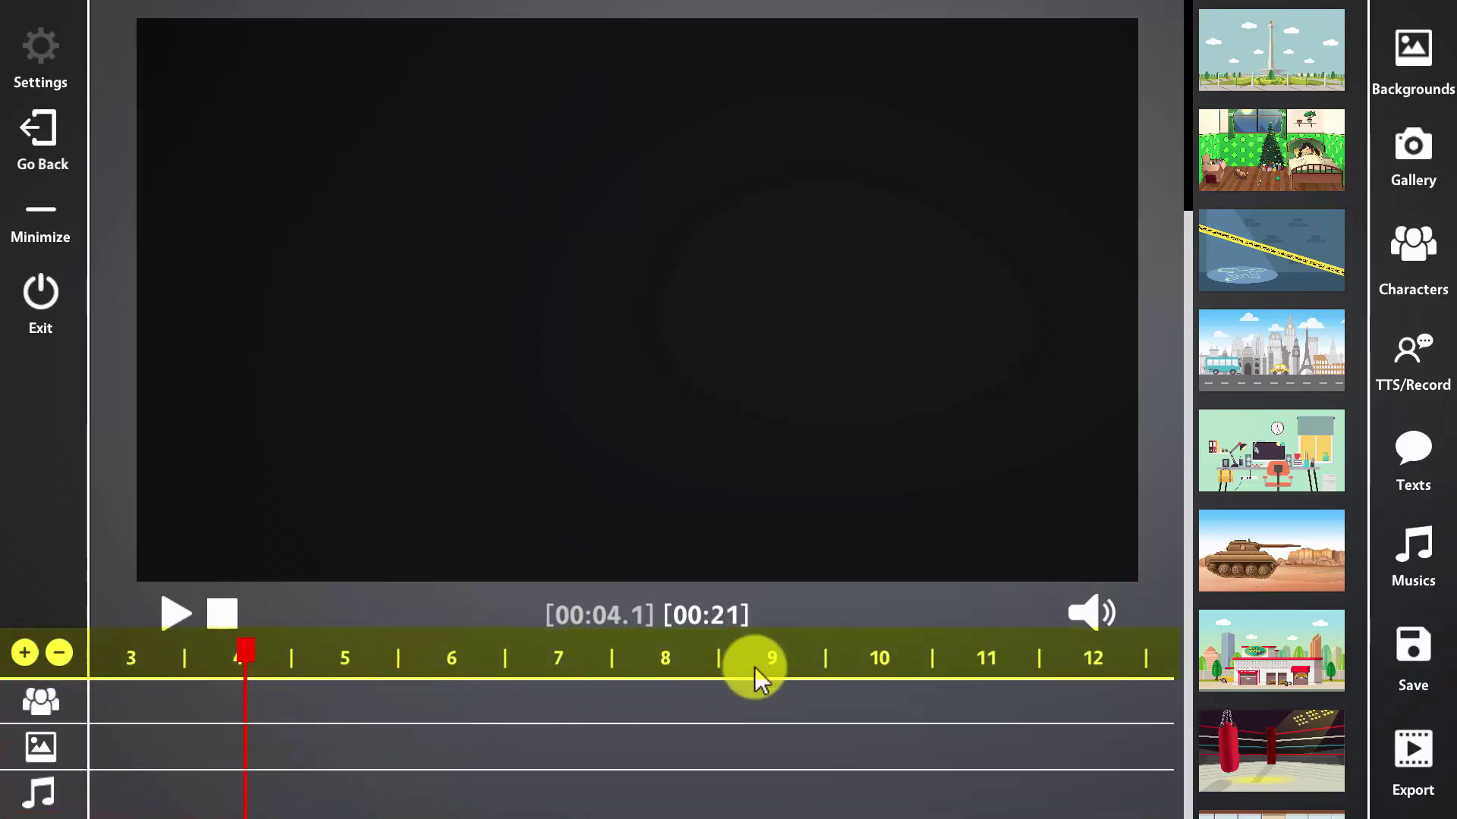
{"action": "mouse_move", "coordinate": [755, 667]}
{"action": "left_mouse_down"}
{"action": "mouse_move", "coordinate": [383, 661]}
{"action": "mouse_move", "coordinate": [769, 670]}
{"action": "left_mouse_up"}
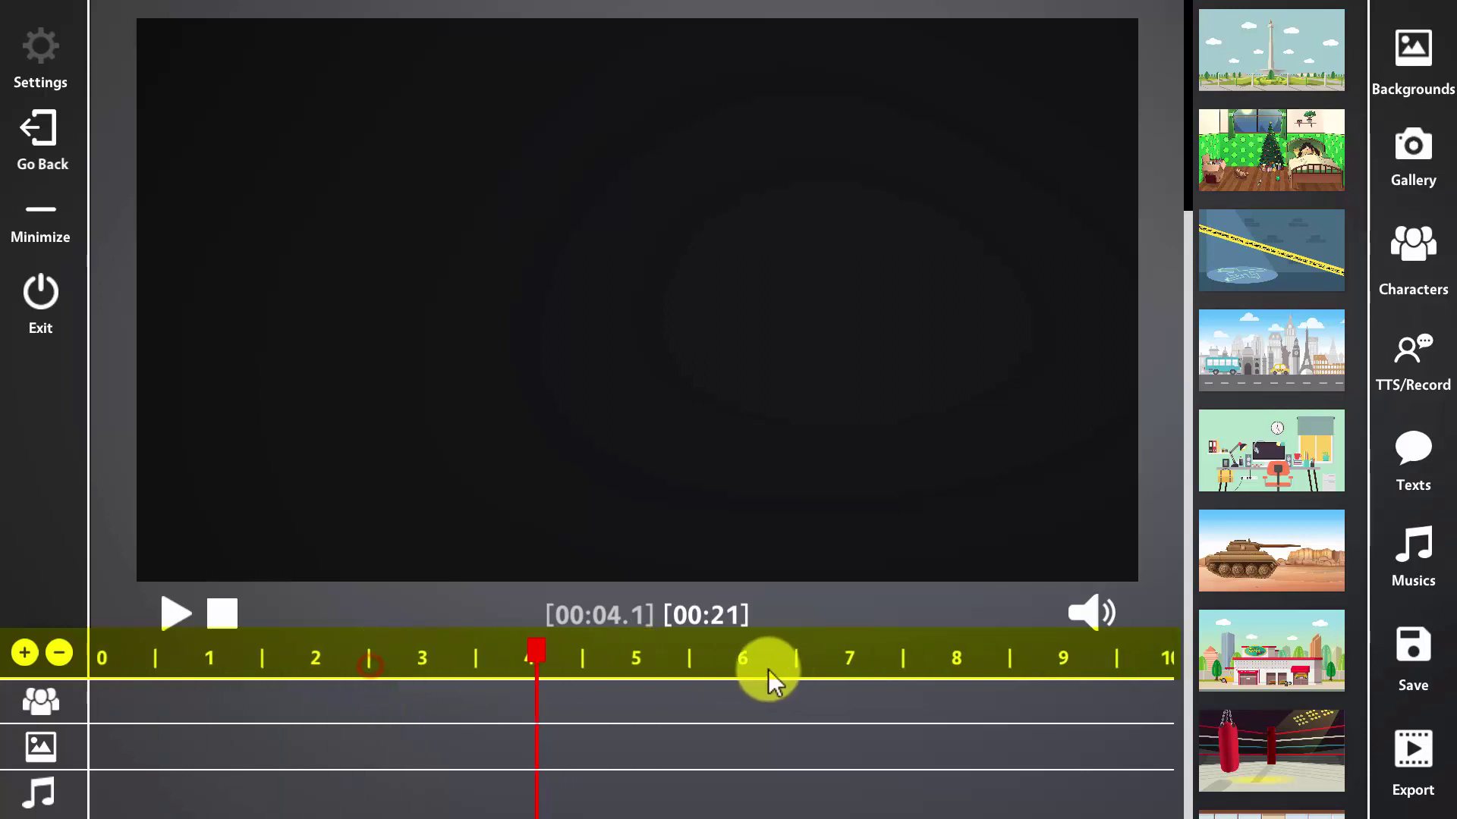
{"action": "left_click_drag", "start_coordinate": [547, 661], "coordinate": [102, 662]}
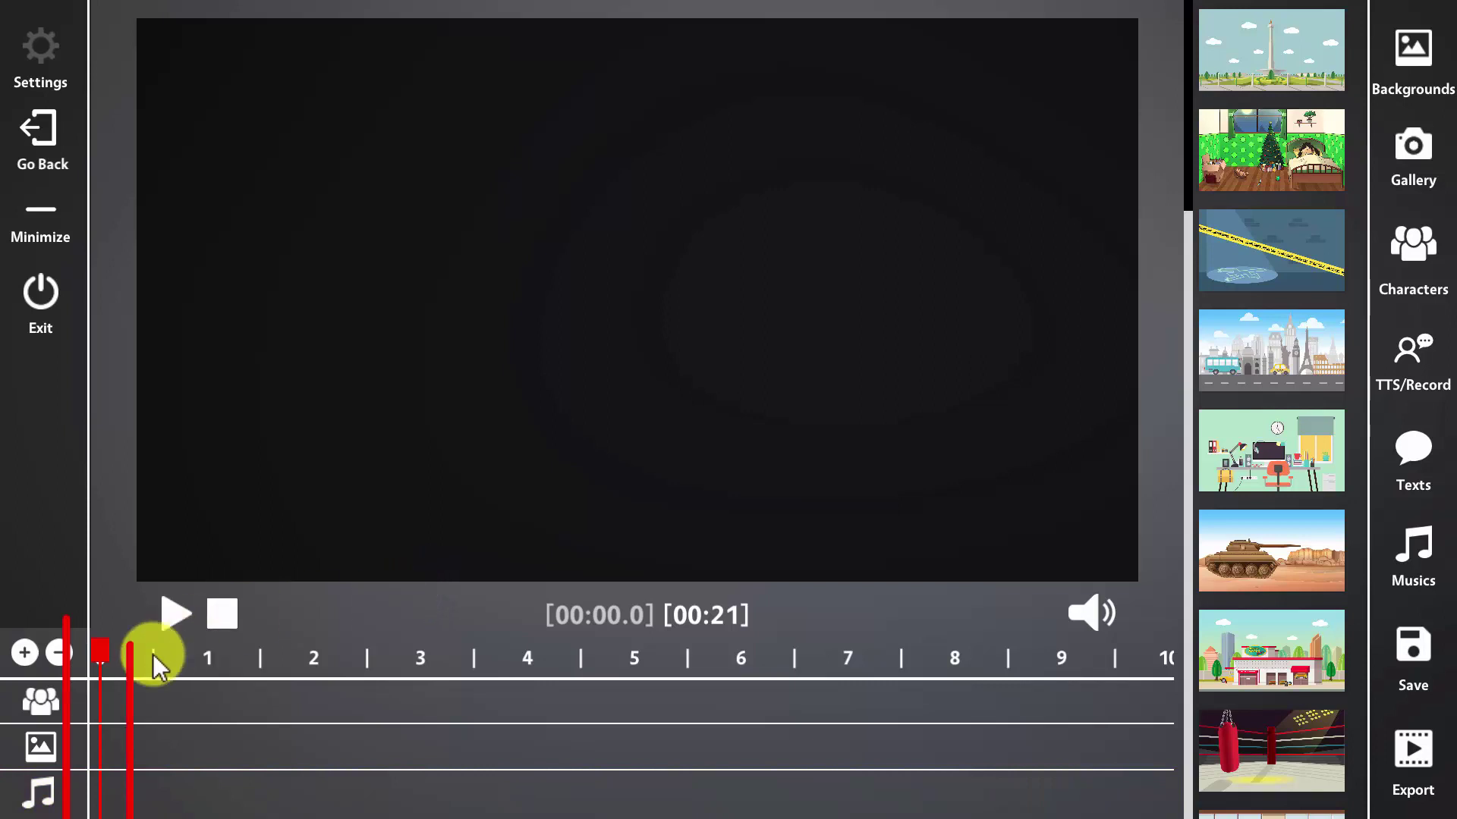
Step: Move the playhead from the start of the timeline to 4.7 seconds
{"action": "left_click_drag", "start_coordinate": [99, 652], "coordinate": [436, 657]}
{"action": "left_click_drag", "start_coordinate": [525, 662], "coordinate": [598, 668]}
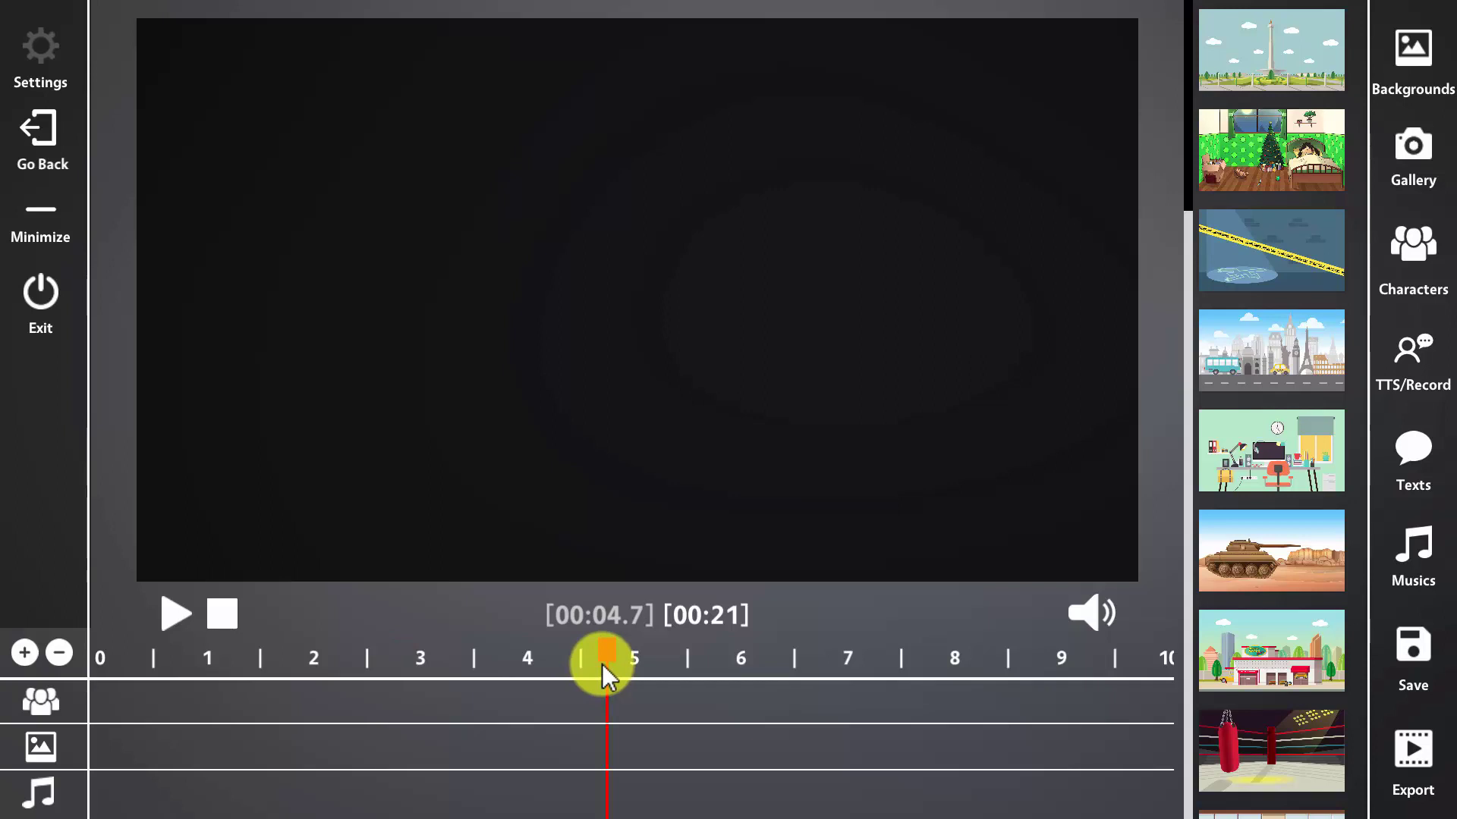
Step: Browse the background library and view the gallery for imported images
{"action": "left_click", "coordinate": [1433, 63]}
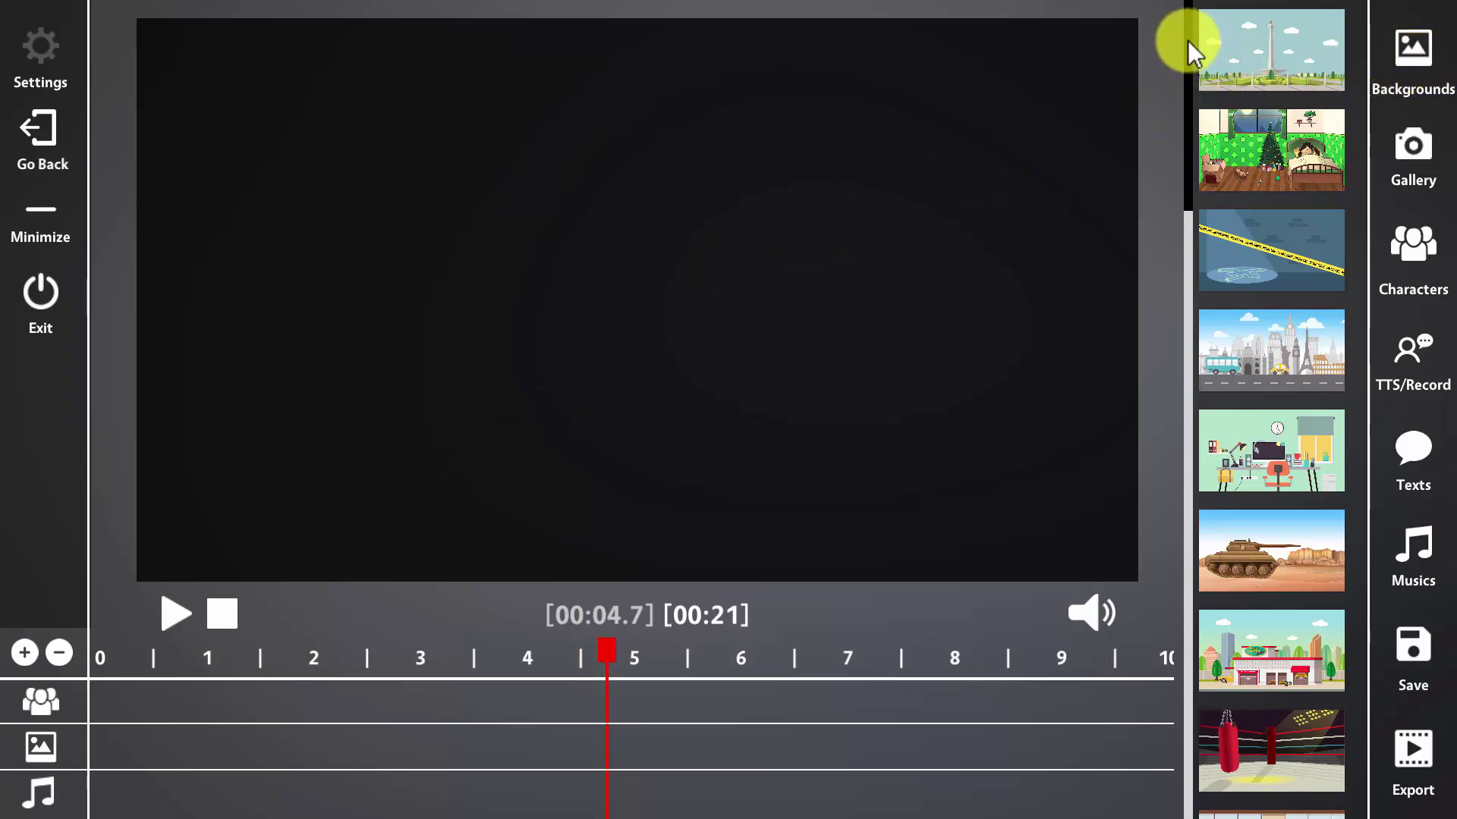
{"action": "left_click_drag", "start_coordinate": [1187, 37], "coordinate": [1186, 158]}
{"action": "left_click", "coordinate": [1406, 168]}
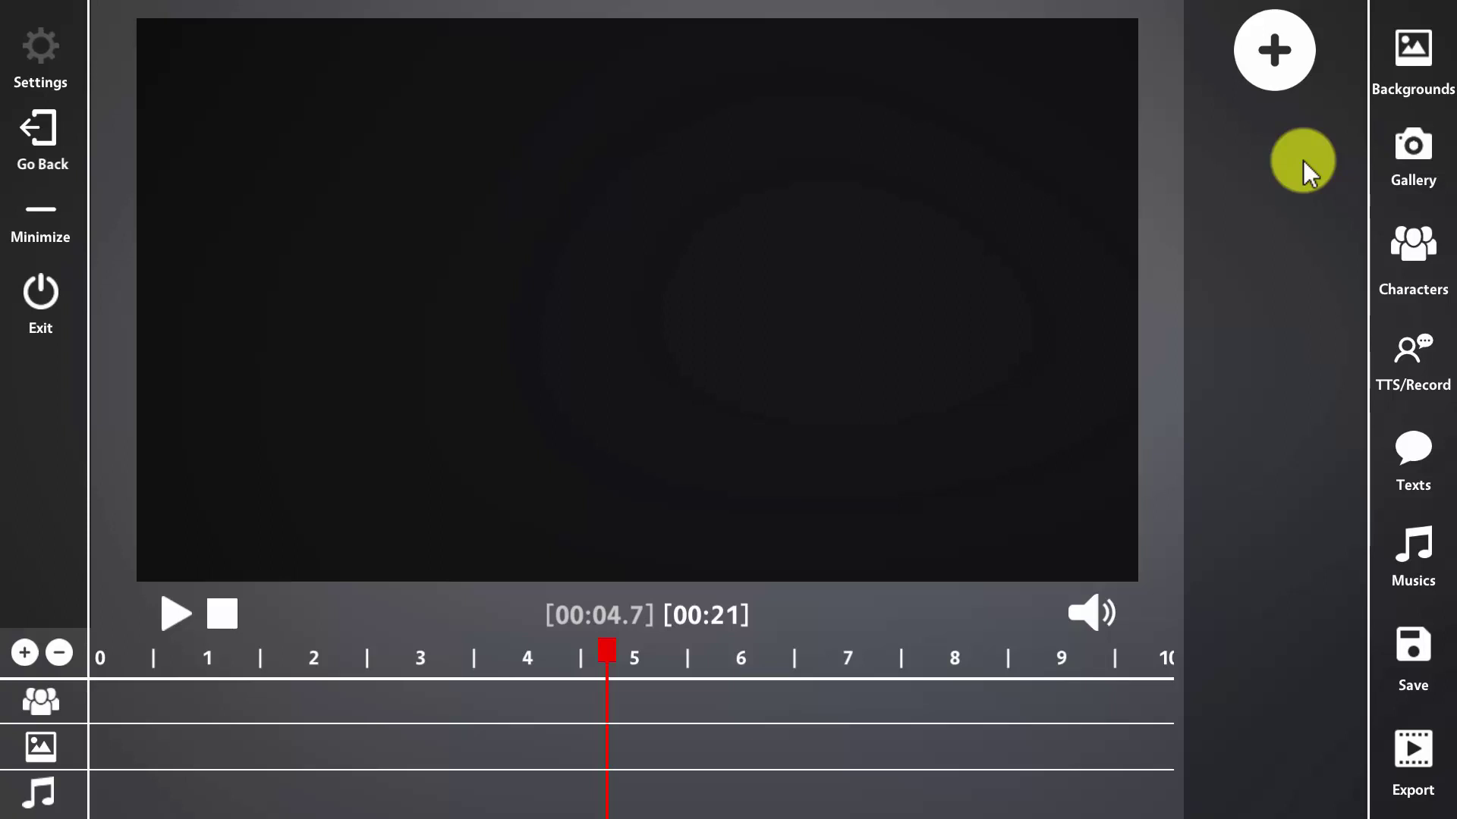
Step: Browse the character library and search it for "man"
{"action": "left_click", "coordinate": [1414, 252]}
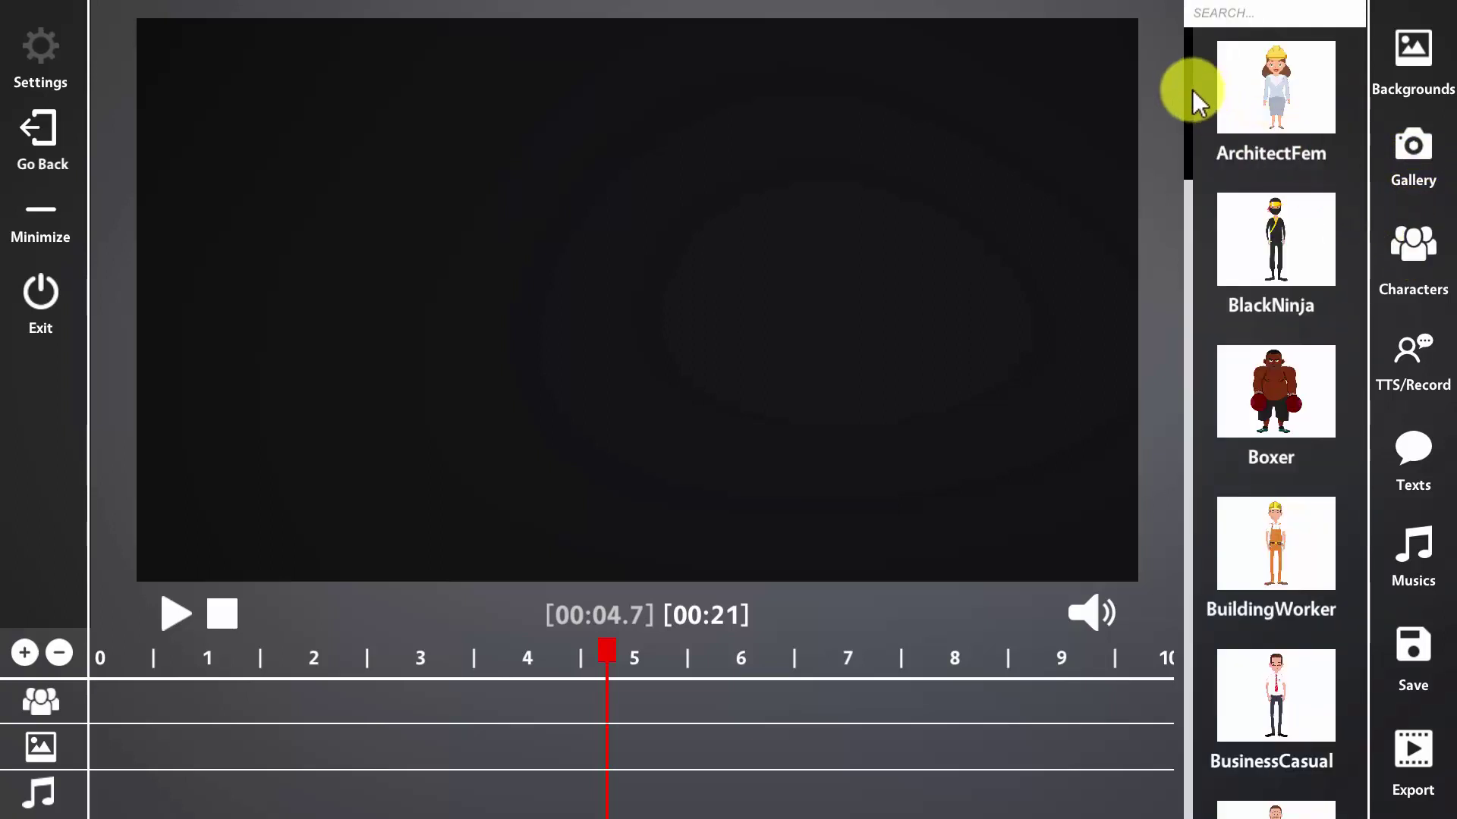
{"action": "left_click_drag", "start_coordinate": [1192, 90], "coordinate": [1178, 270]}
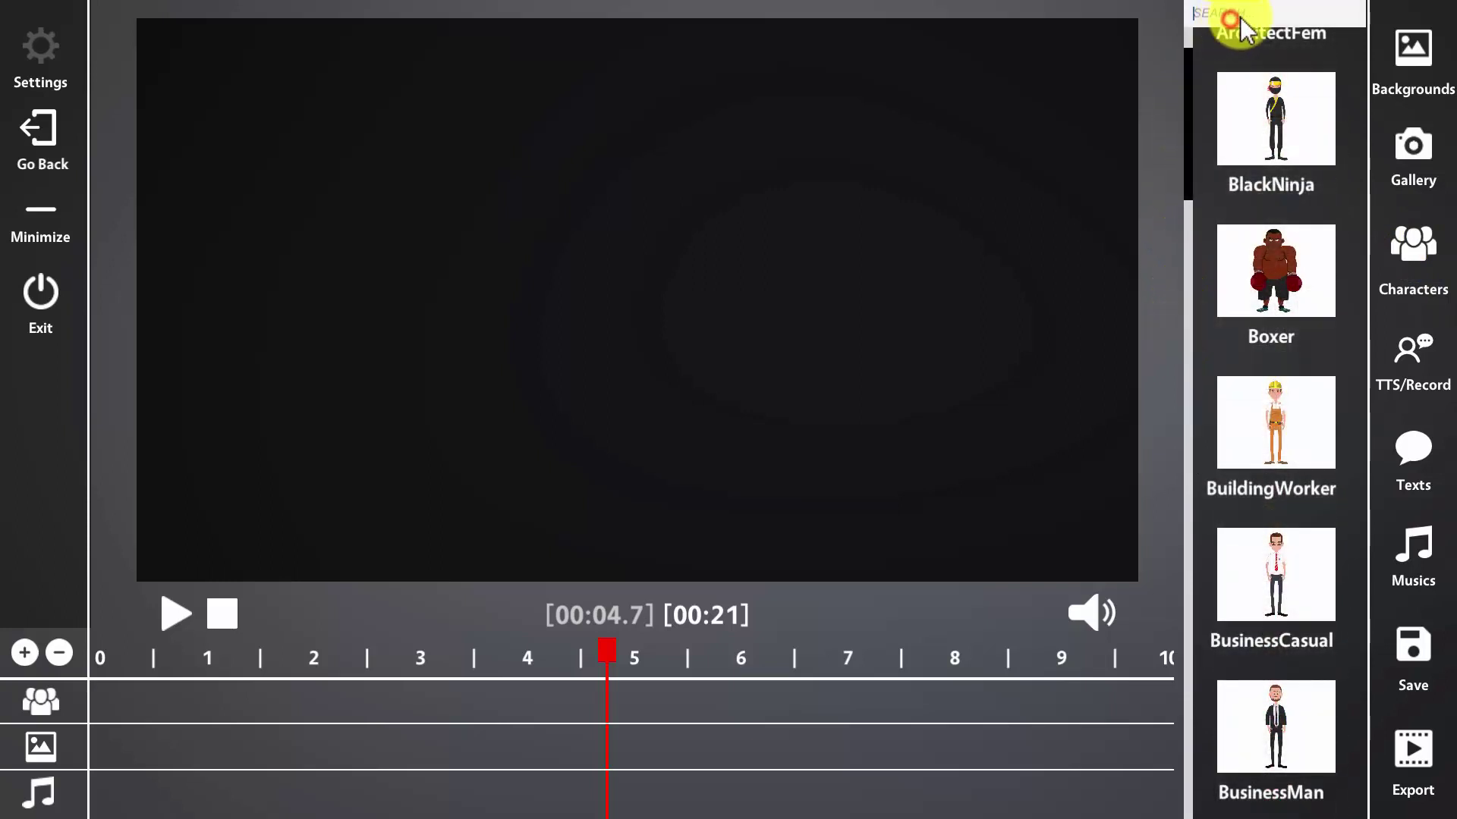
{"action": "left_click", "coordinate": [1242, 15]}
{"action": "type", "text": "man"}
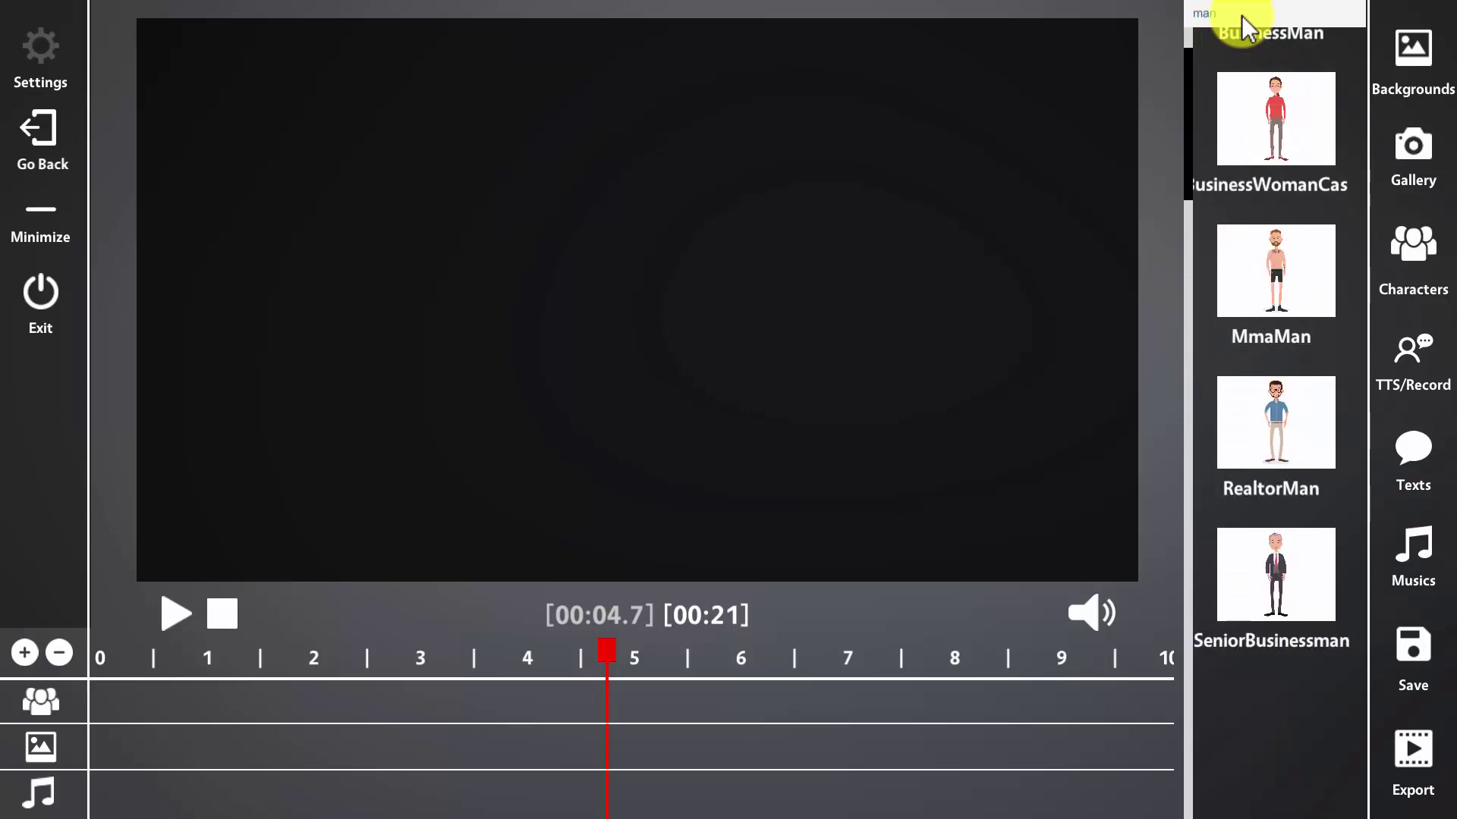
Step: View the speech, recording and text options, and browse the music library to its end
{"action": "left_click", "coordinate": [1408, 367]}
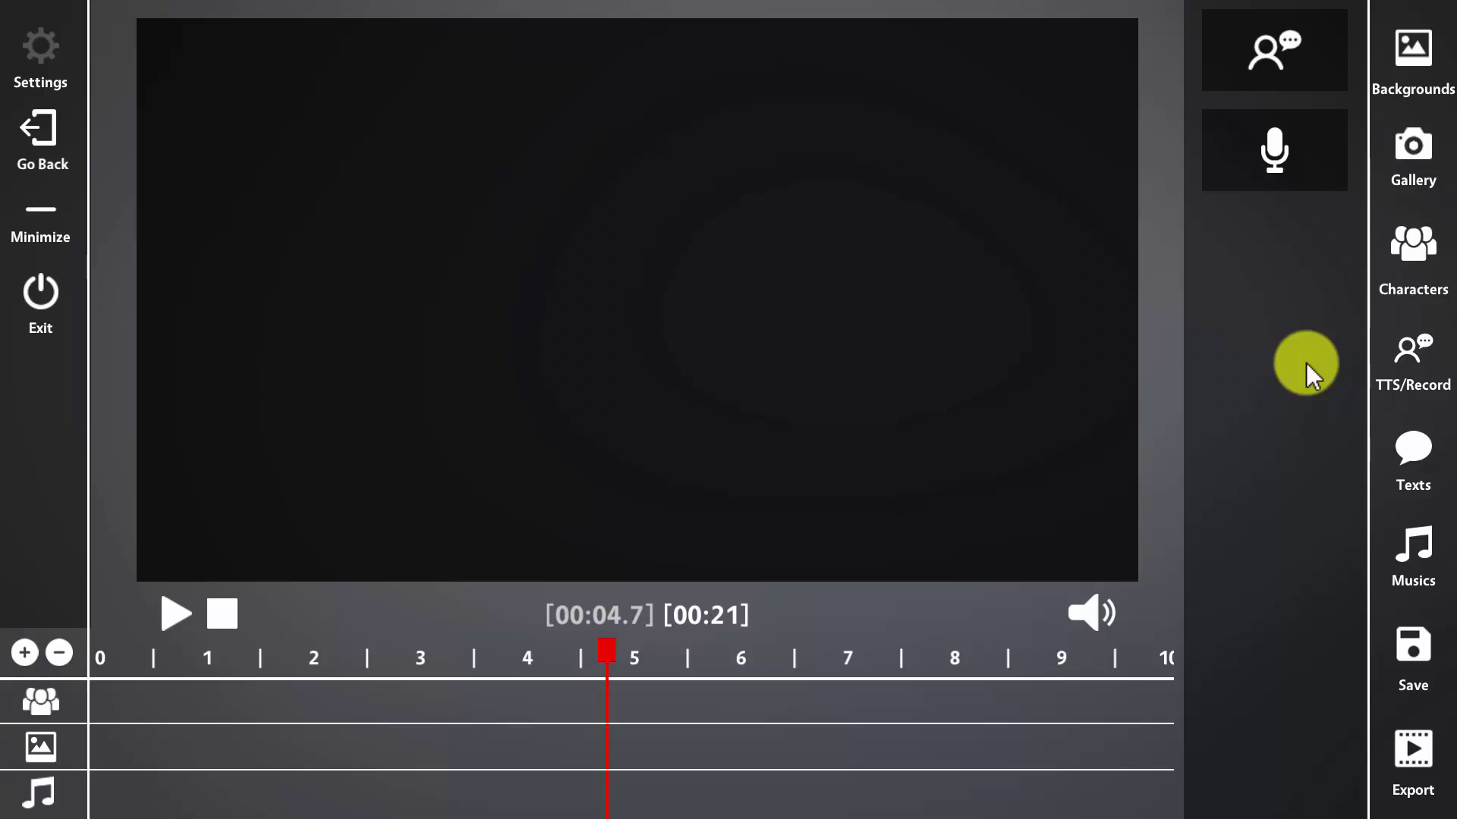
{"action": "left_click", "coordinate": [1409, 453]}
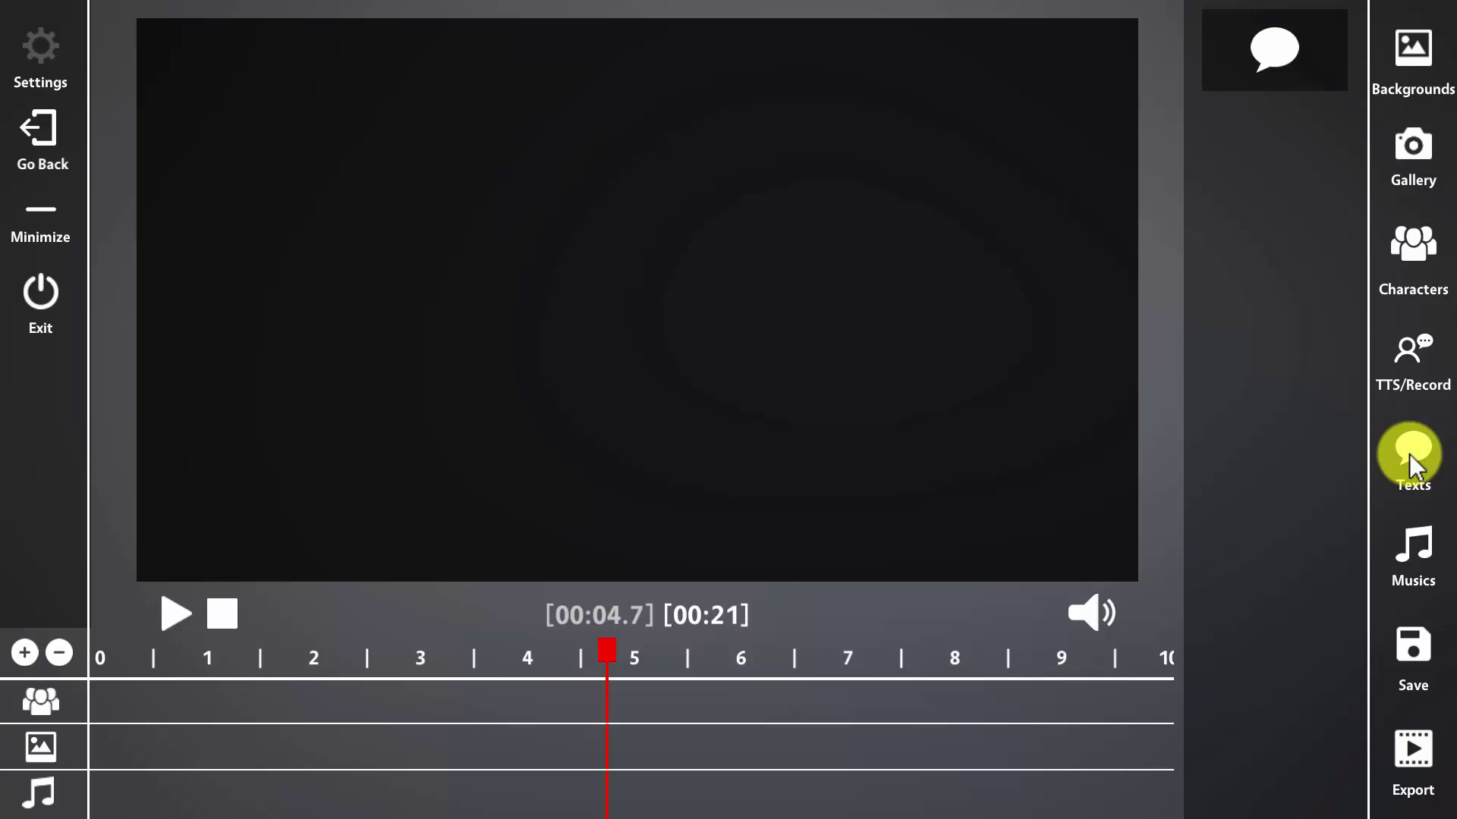
{"action": "left_click", "coordinate": [1408, 540]}
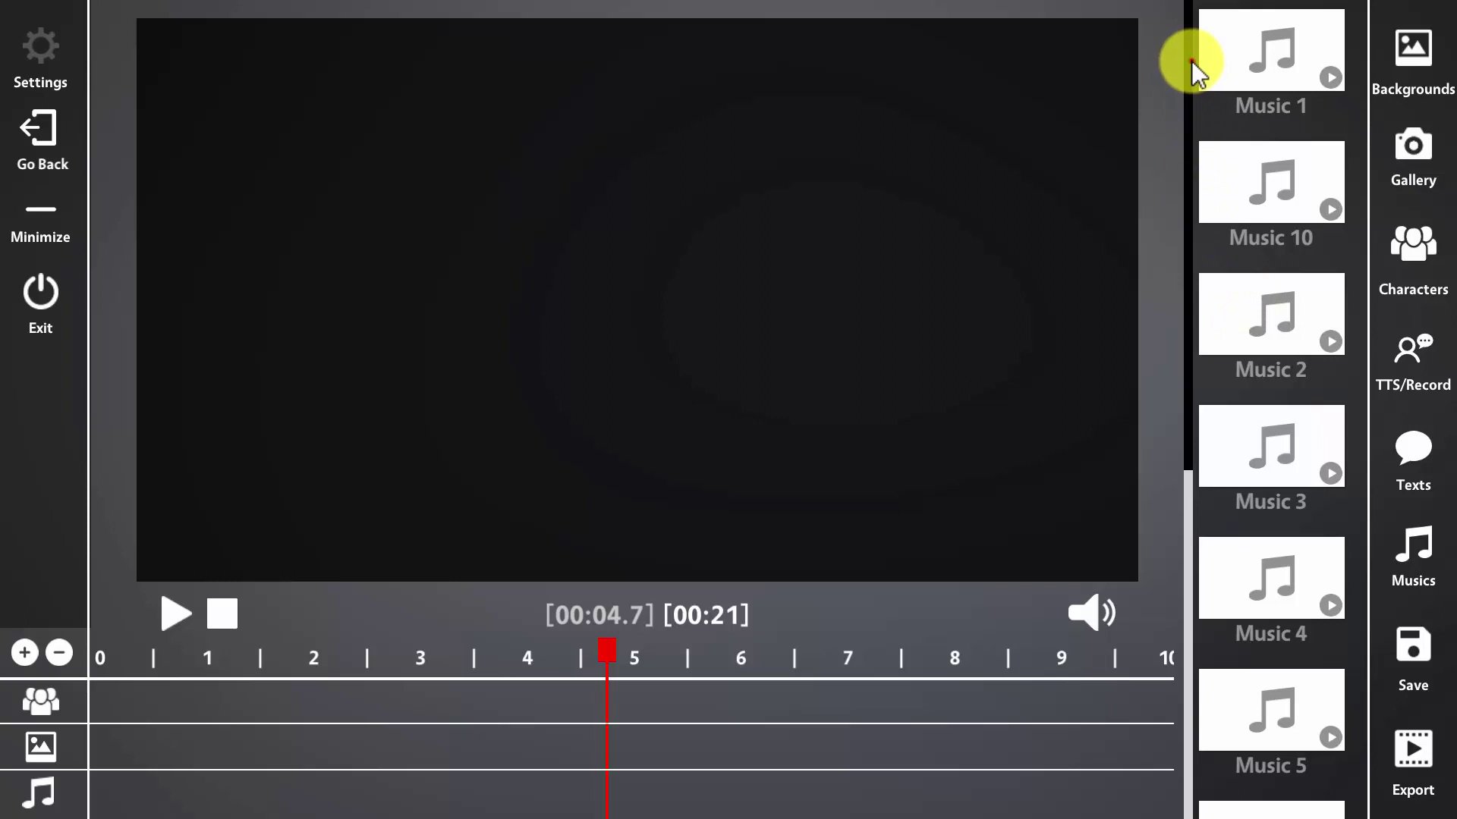
{"action": "left_click_drag", "start_coordinate": [1191, 60], "coordinate": [1209, 466]}
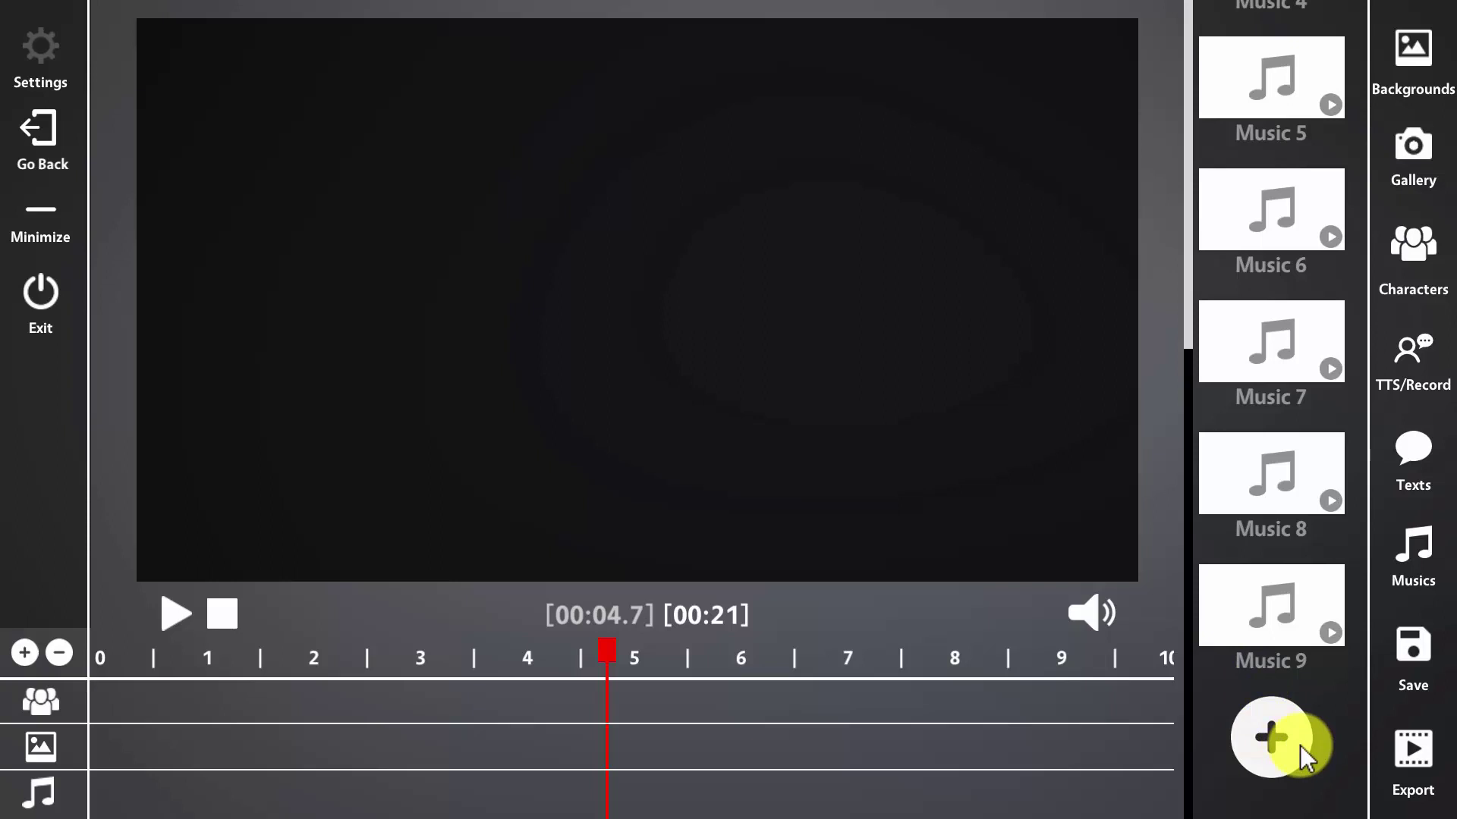
Step: Save the project as Video Tutorial on the Desktop
{"action": "left_click", "coordinate": [1417, 655]}
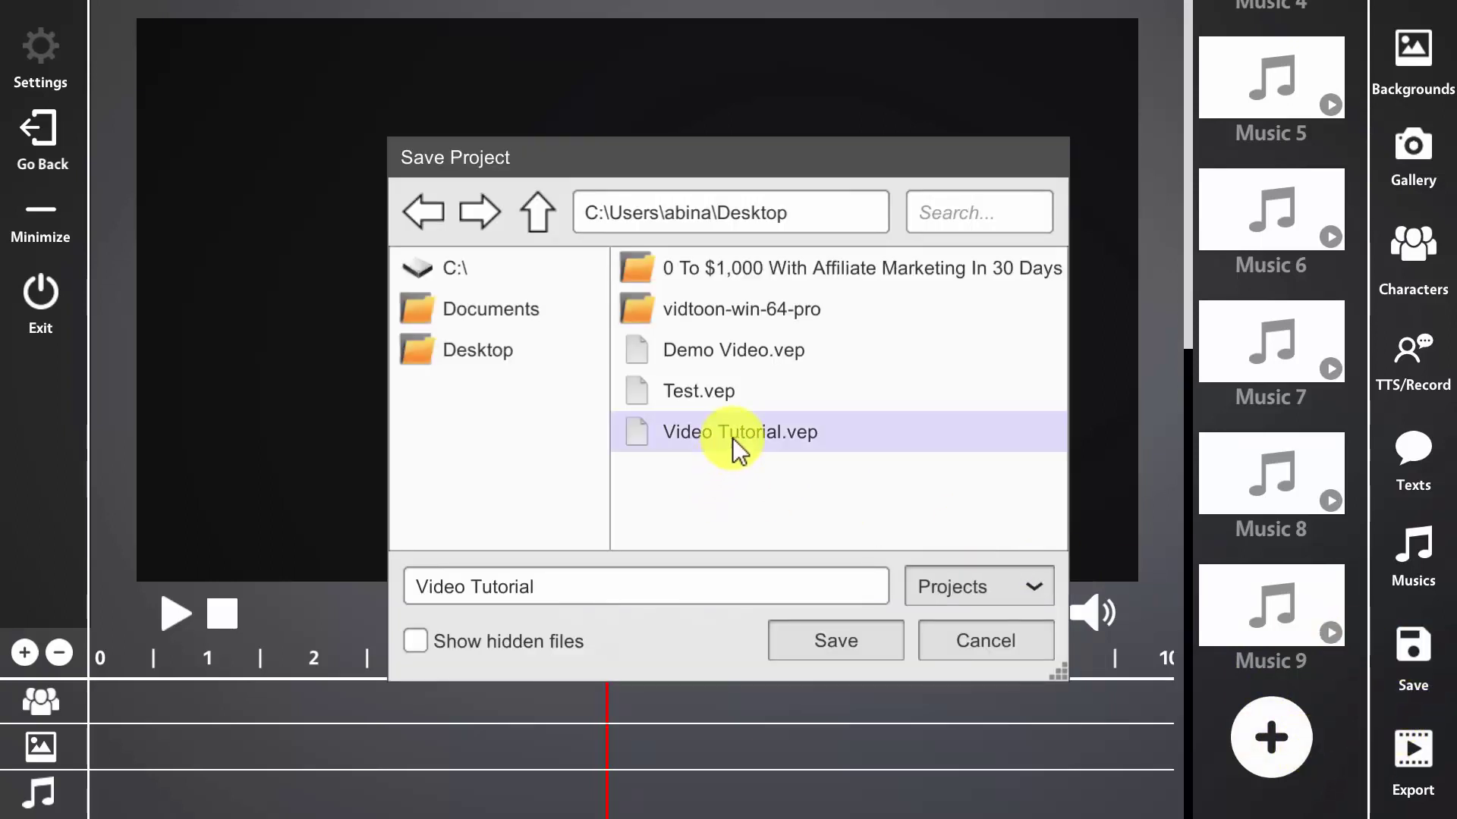
{"action": "left_click", "coordinate": [831, 641]}
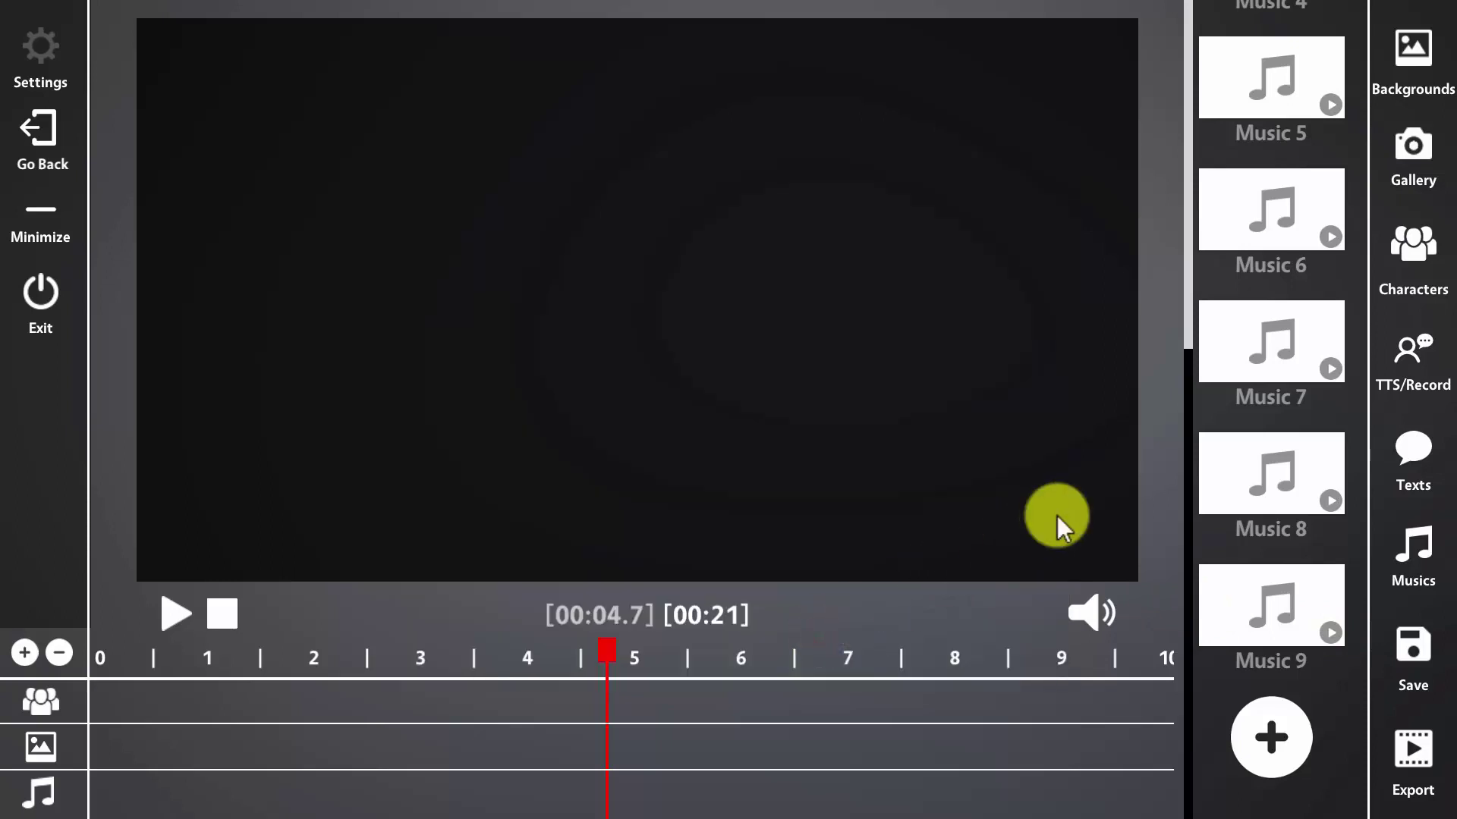